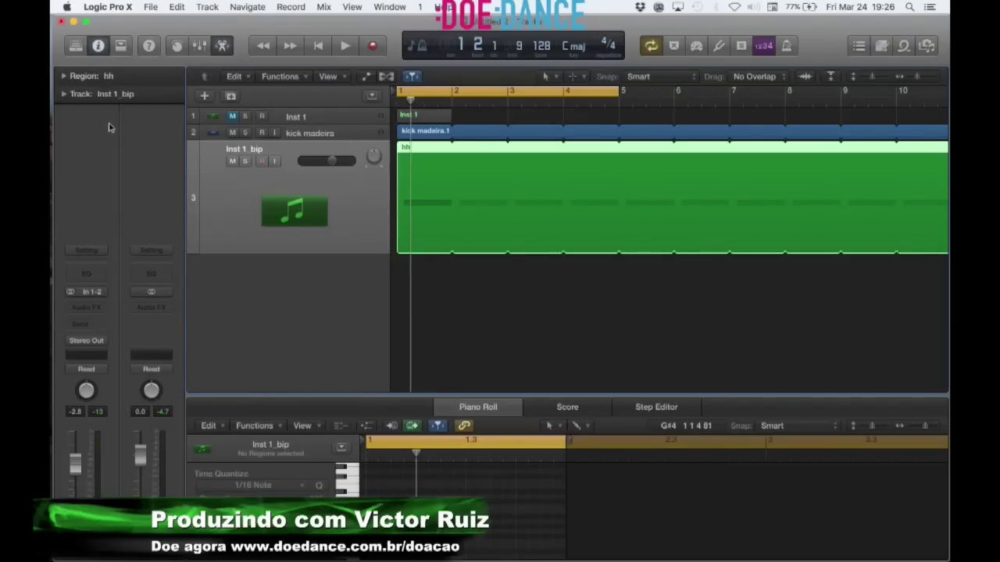
- Load the user channel strip setting named plugins on the output channel strip
left_click(154, 250)
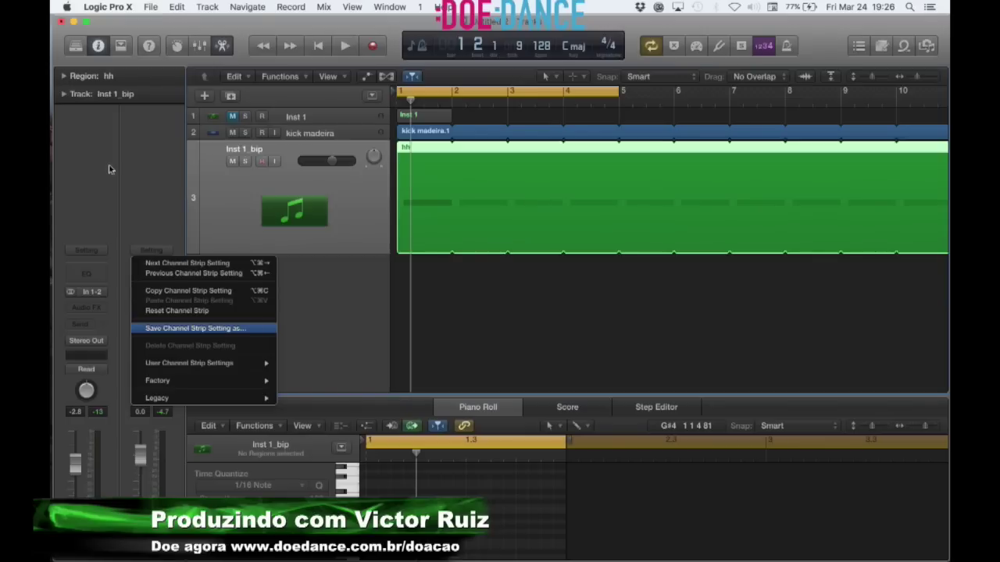
mouse_move(205, 364)
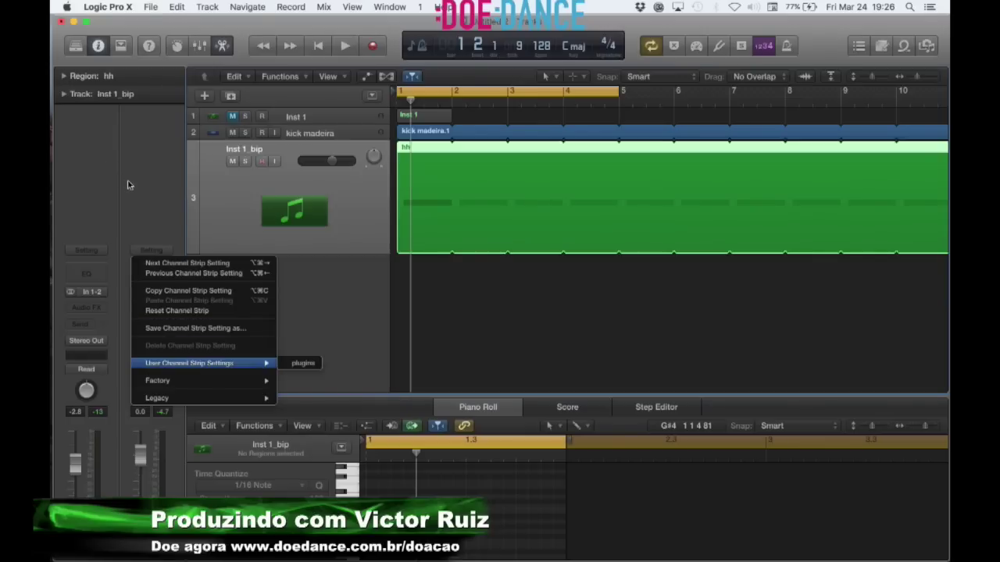
left_click(178, 187)
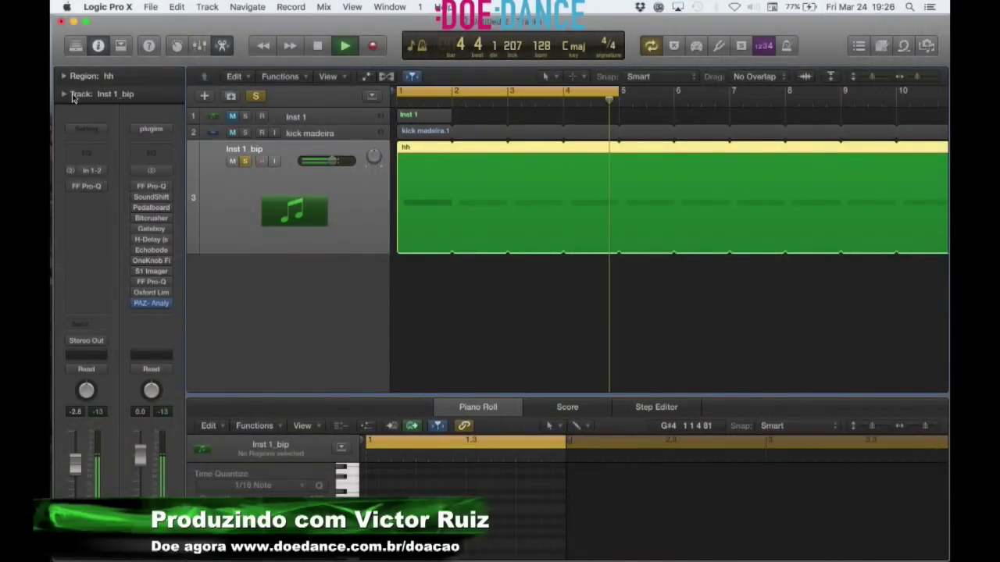
- In the first FF Pro-Q on the Inst 1_bip track, set the analyzer to Pre+Post and lower the low-cut frequency to just below 200 Hz
key("v")
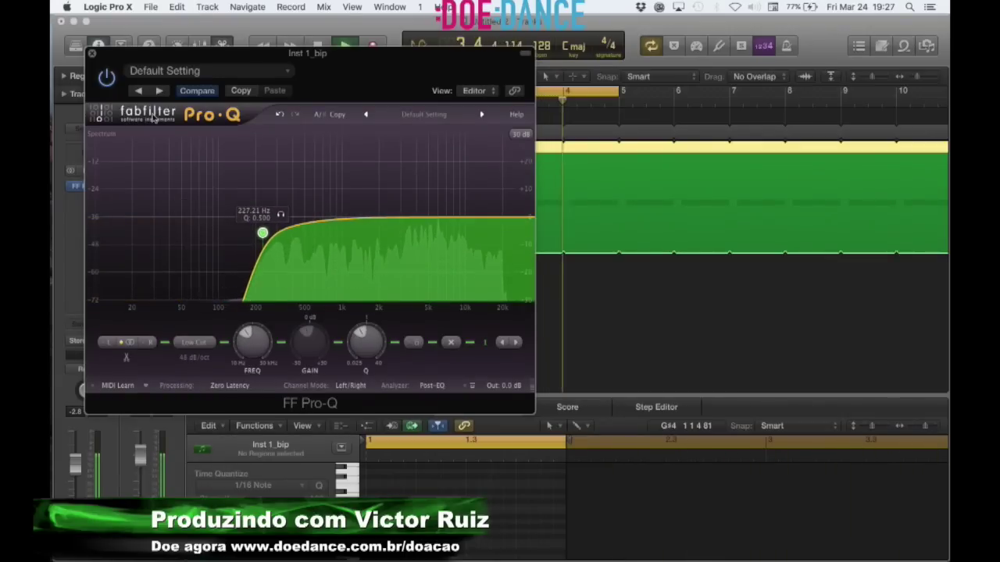
left_click(91, 53)
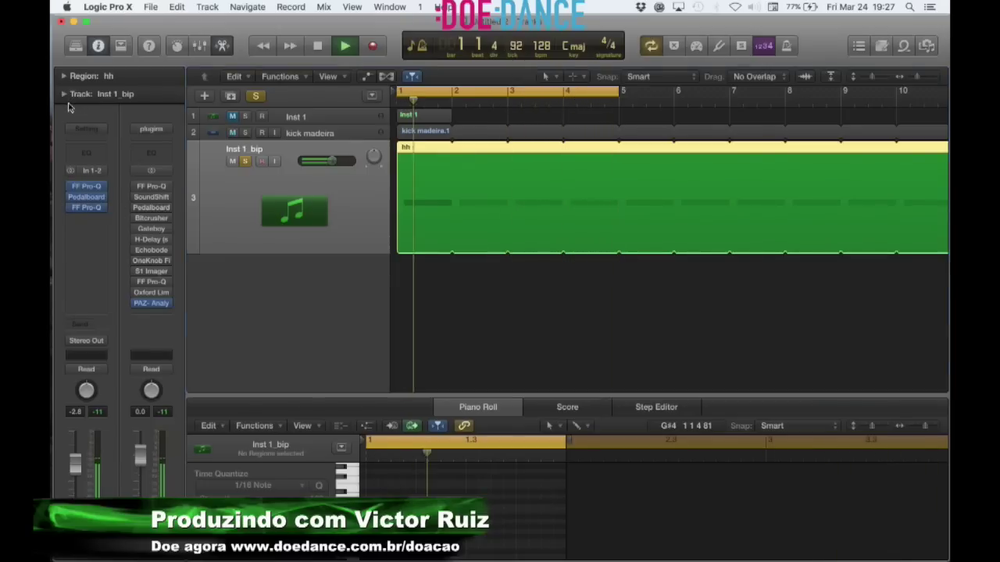
left_click(86, 187)
left_click(435, 386)
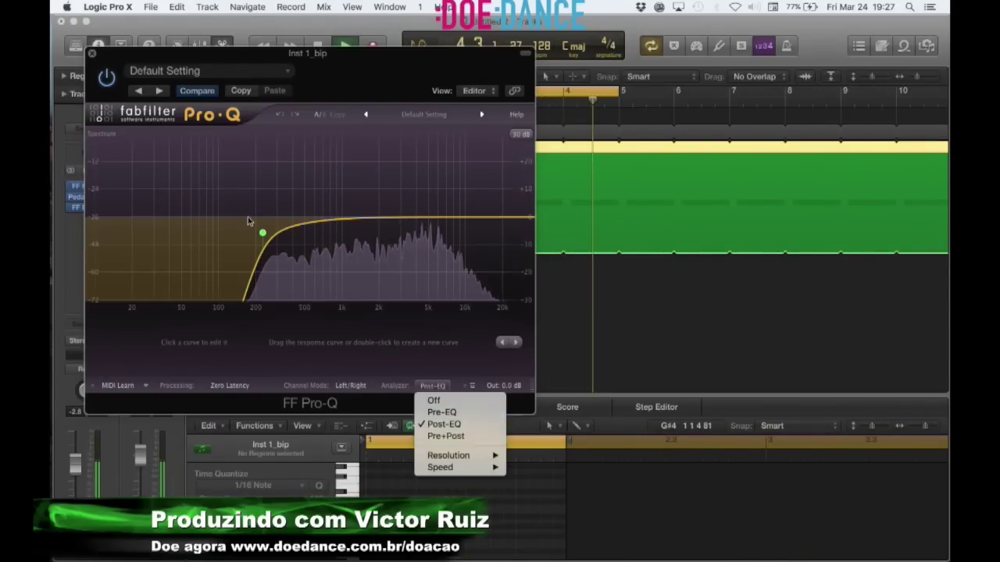
left_click(445, 436)
mouse_move(264, 233)
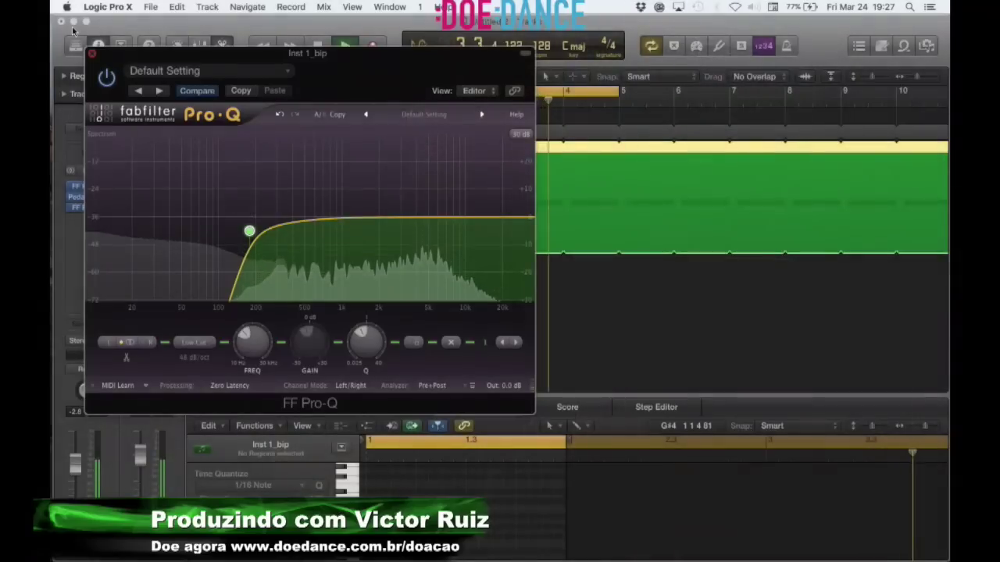
left_click(76, 47)
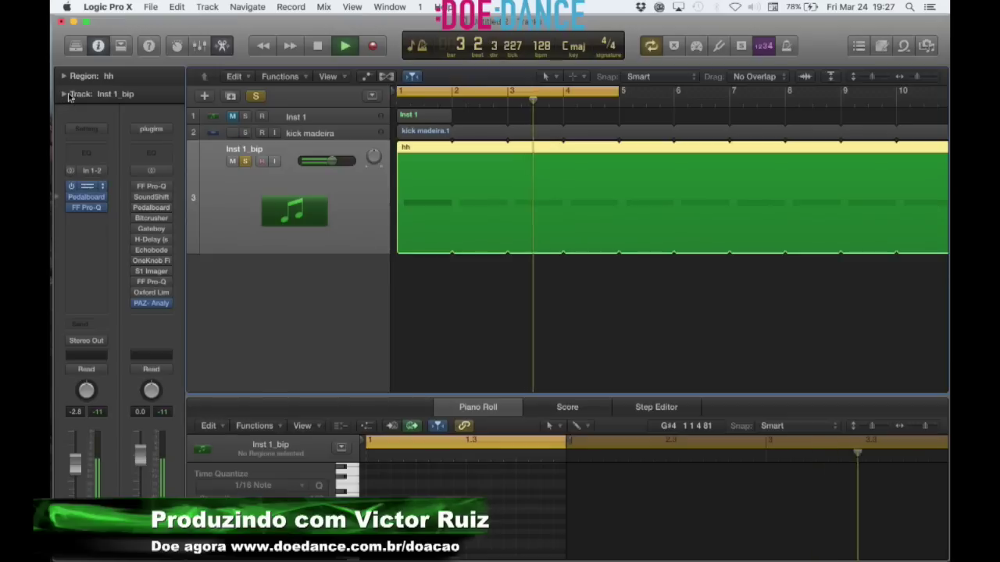
left_click(86, 186)
left_click(90, 52)
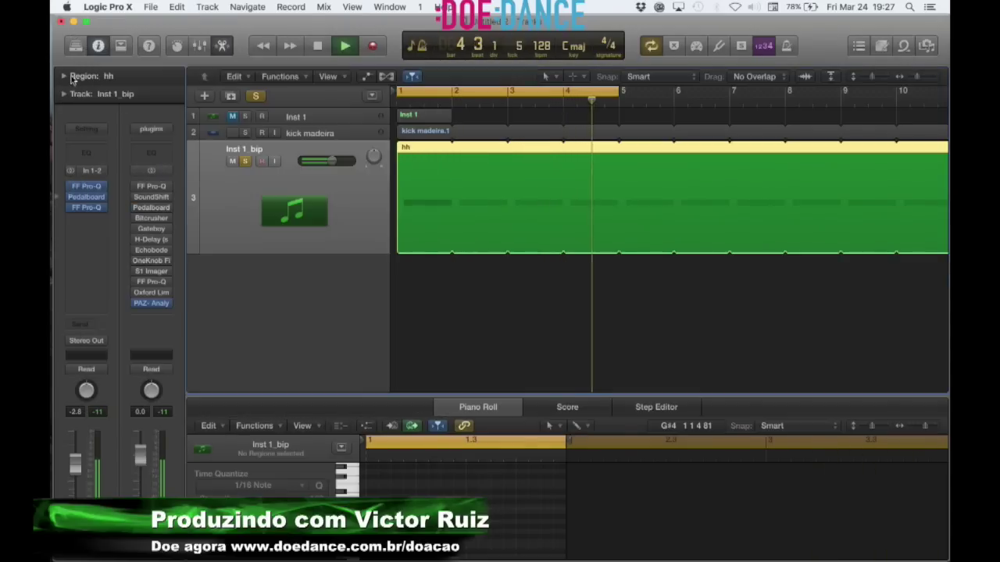
key("e")
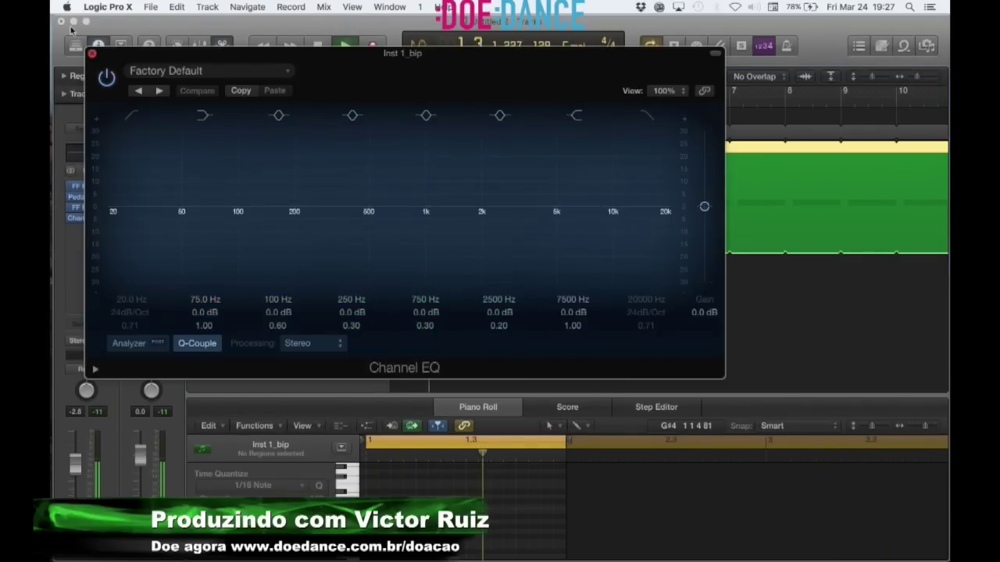
left_click(92, 53)
left_click(103, 219)
left_click(97, 237)
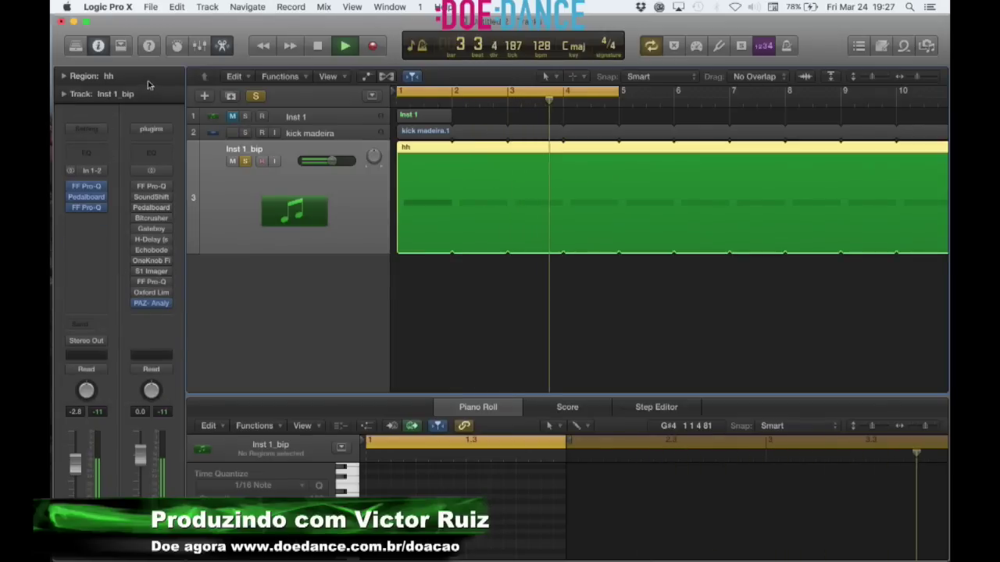
- Close the FF Pro-Q window and move a note in the Inst 1 region one sixteenth later
key("space")
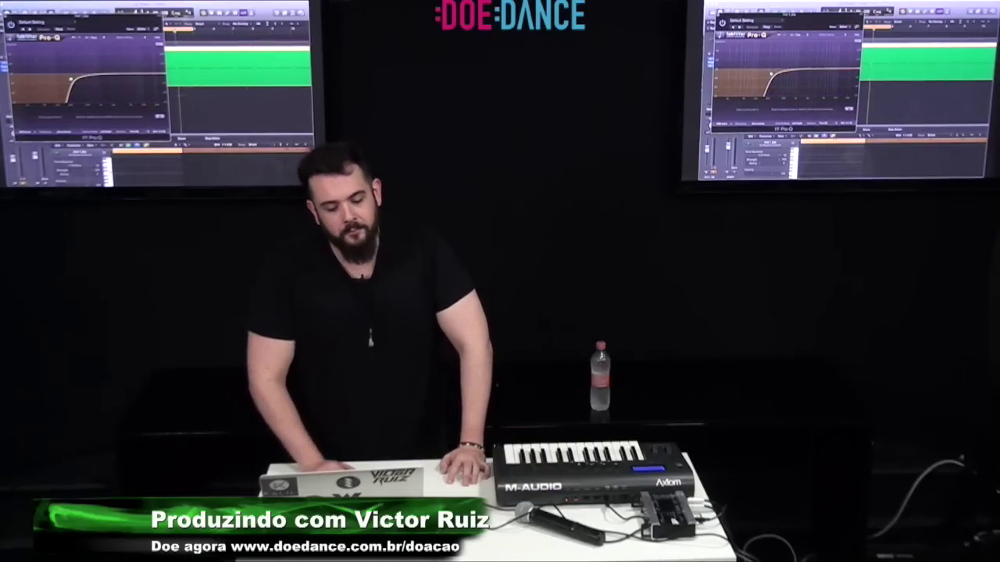
key("super+w")
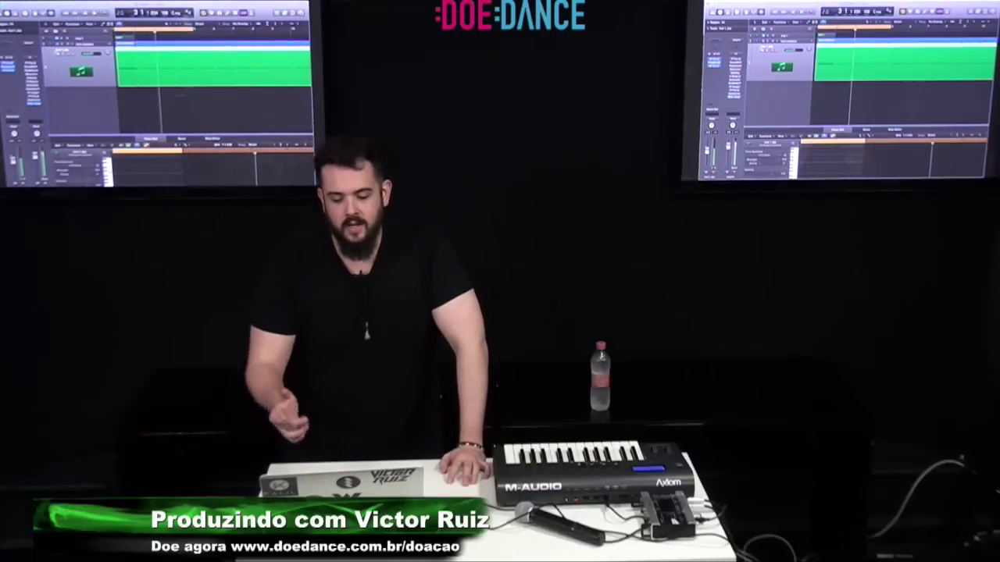
key("Up")
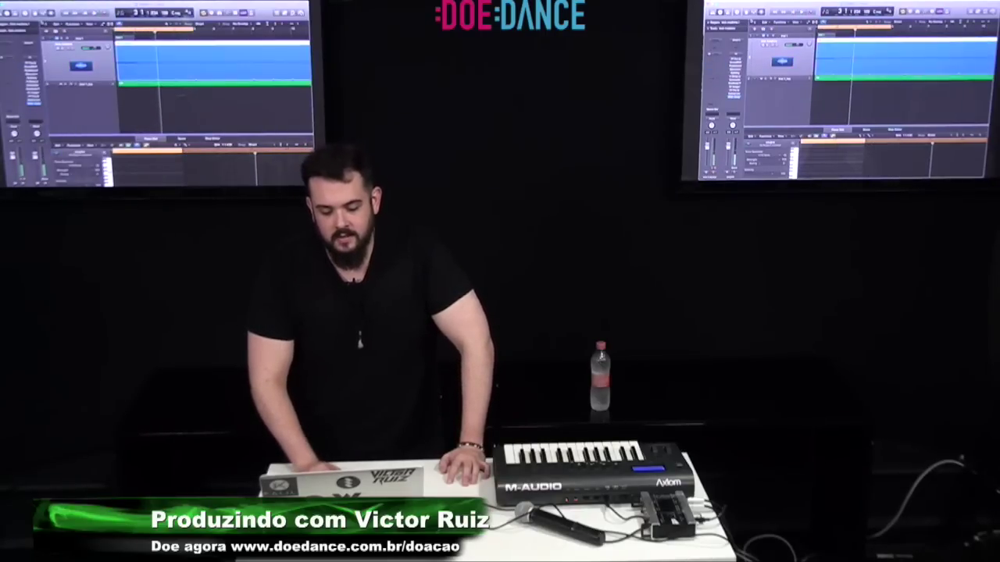
key("Up")
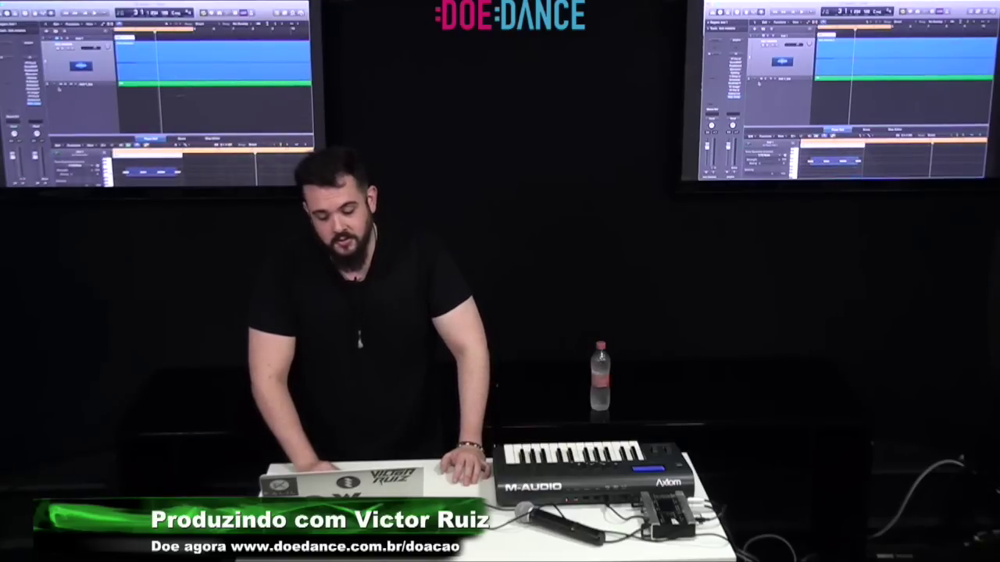
left_click_drag(125, 167, 178, 177)
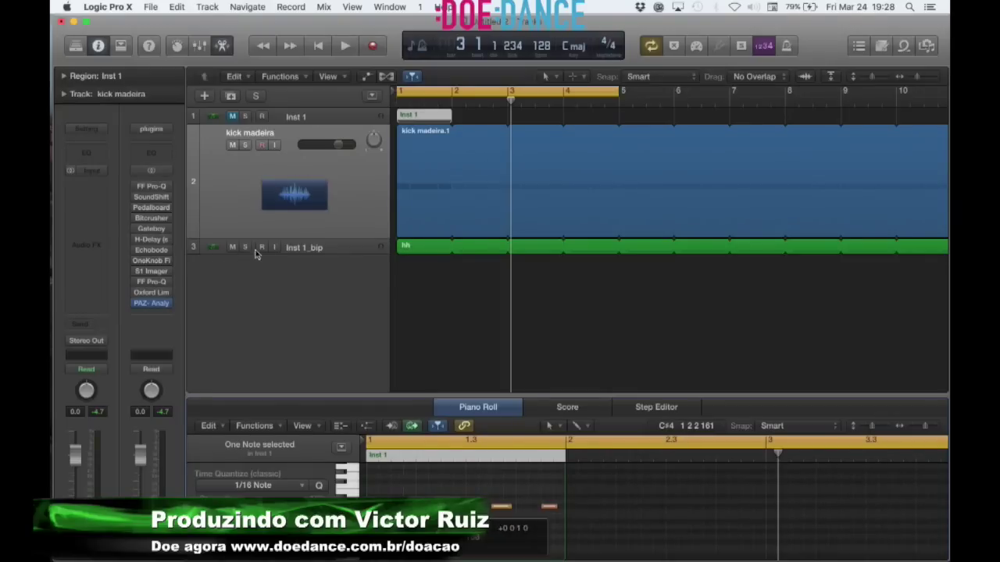
left_click_drag(502, 507, 515, 506)
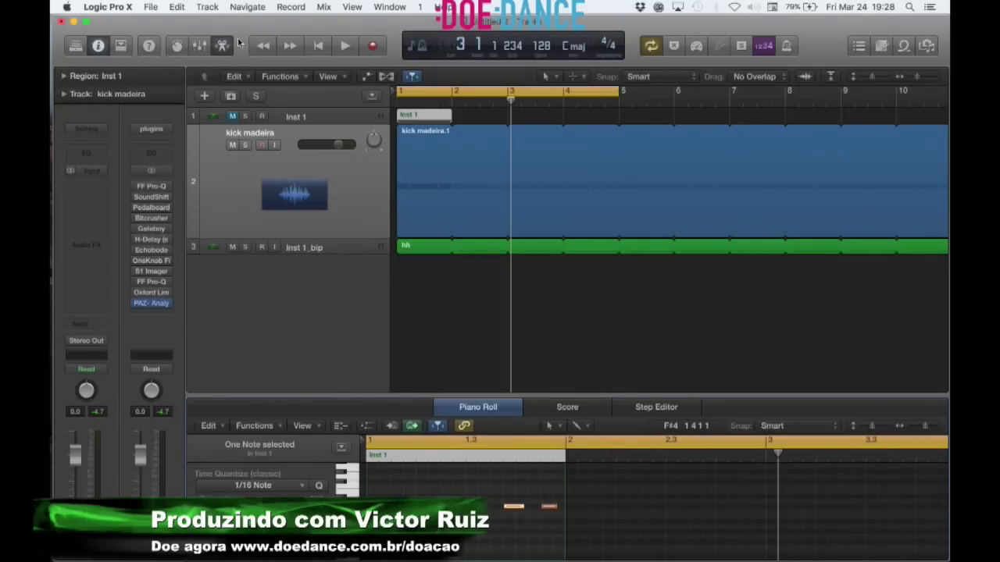
- Solo the Inst 1 track and loop its one-bar region
left_click(245, 116)
left_click(295, 117)
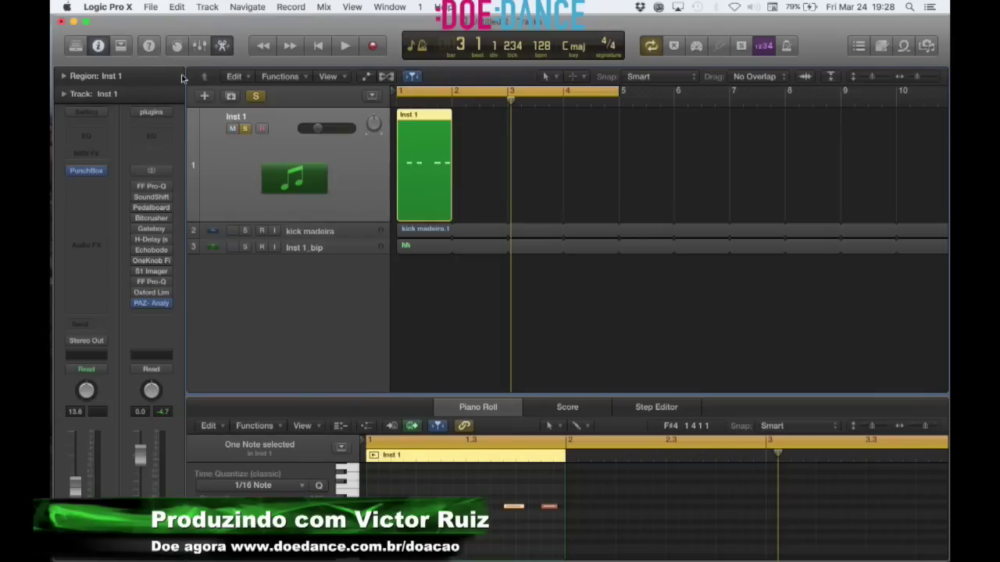
key("l")
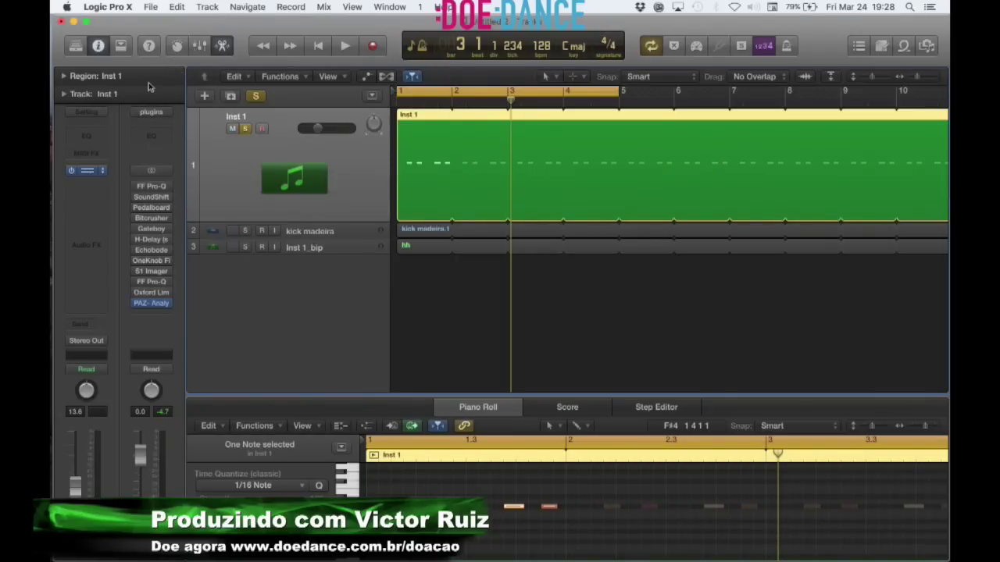
- Choose a sound from the browser of the PunchBox instrument on the Inst 1 track
key("v")
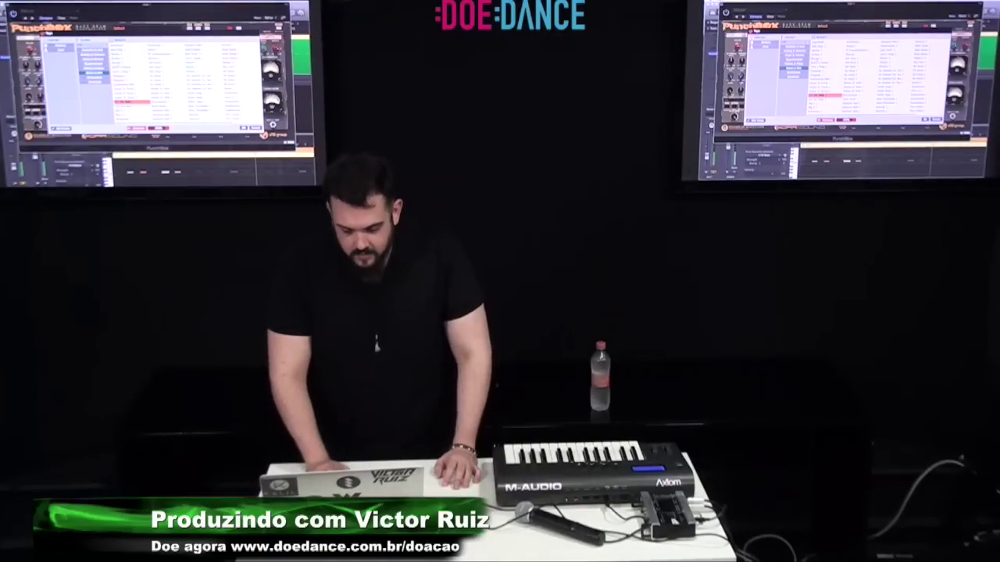
key("Return")
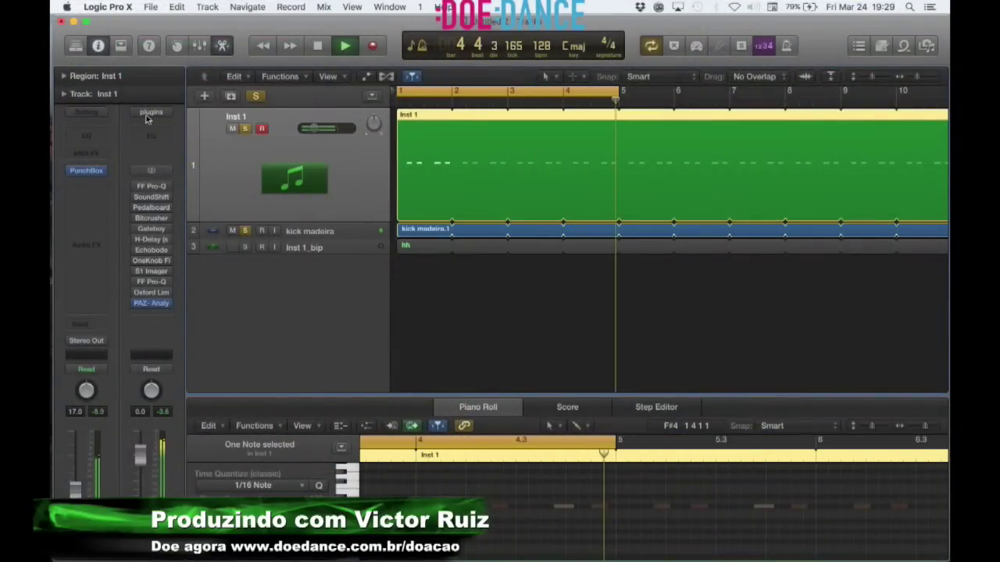
- Clear the solo on all tracks and stop playback
key("ctrl+alt+super+s")
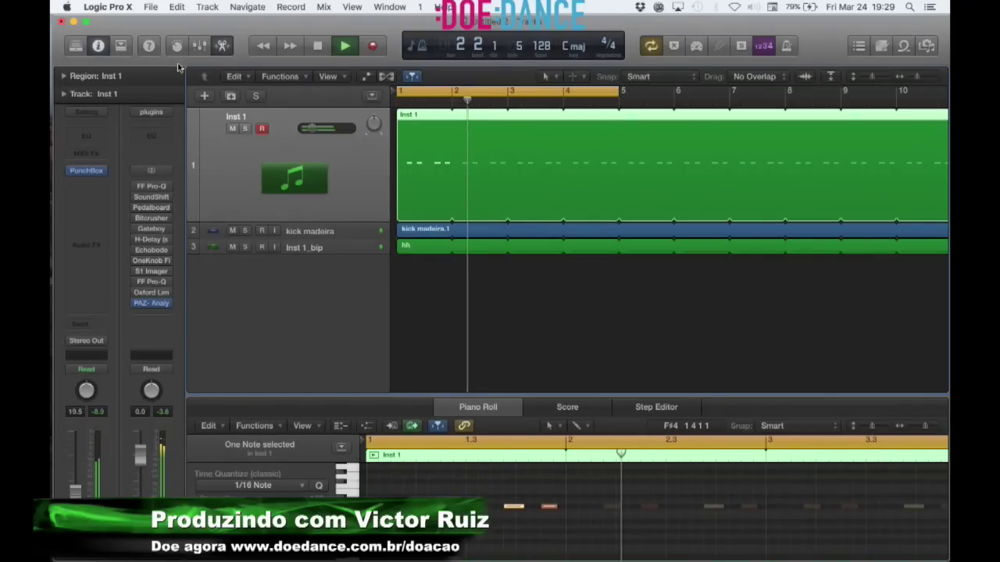
key("space")
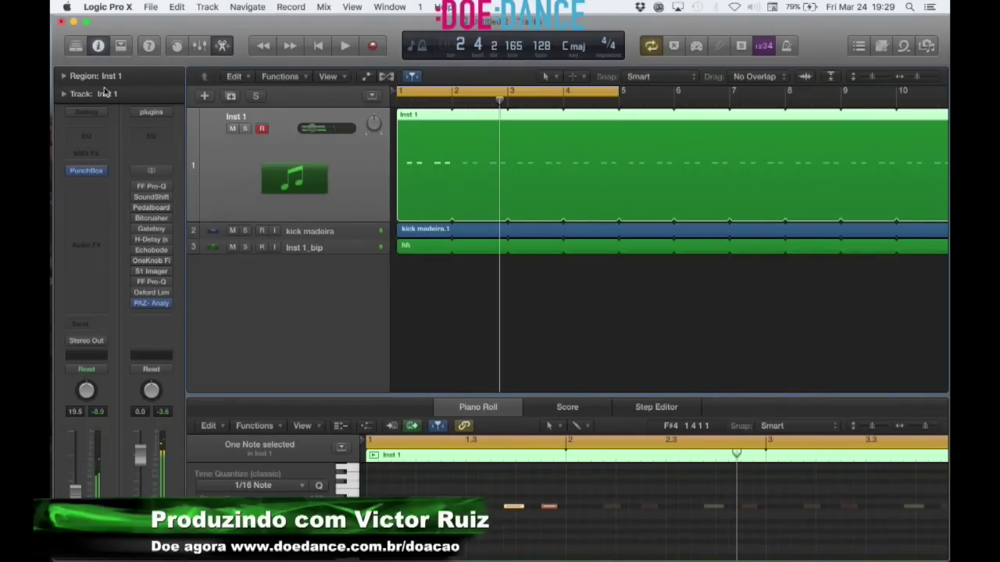
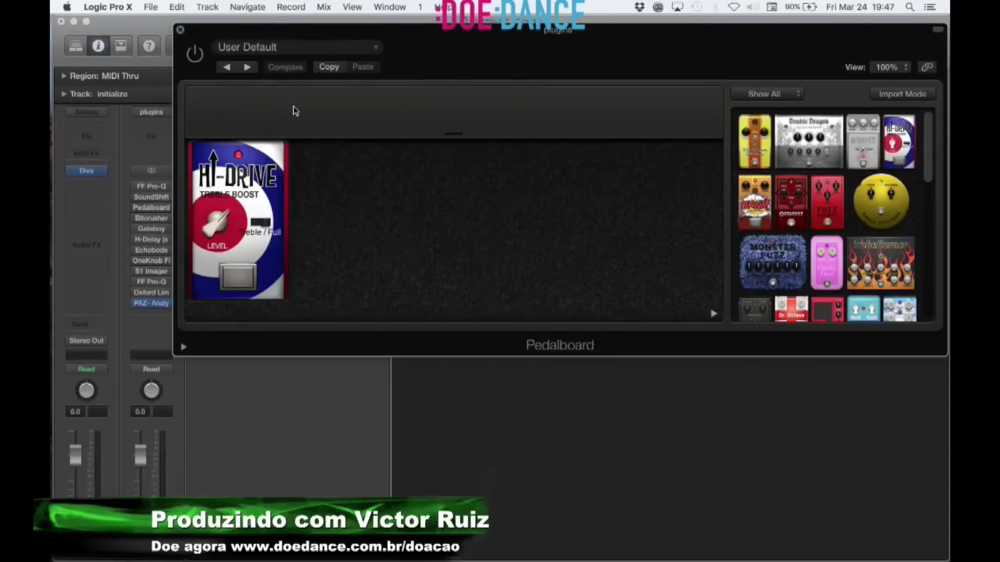
- Look through the pedals available in the Pedalboard plug-in and the Bitcrusher settings on the plugins channel
scroll(831, 214, "down", 10)
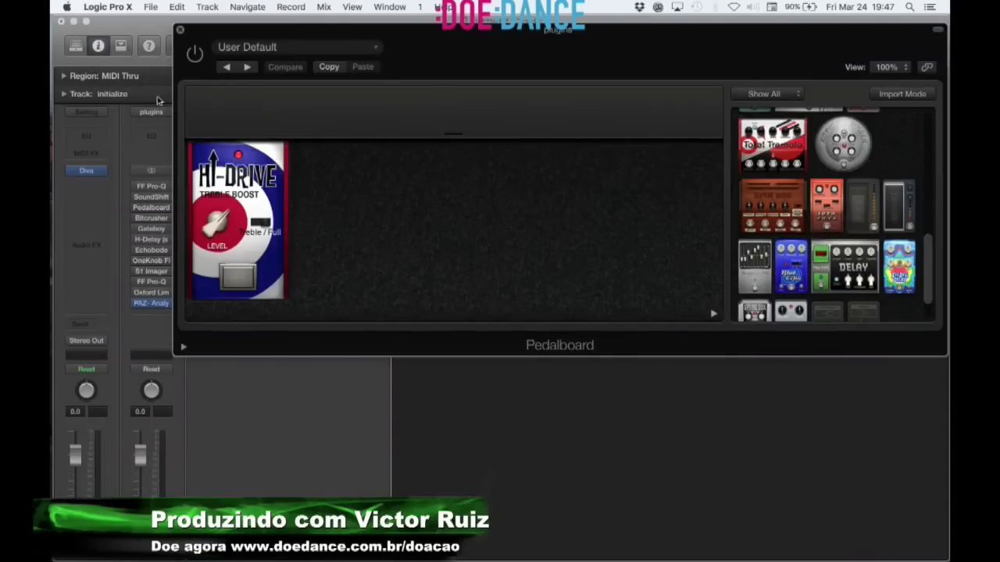
scroll(443, 89, "up", 10)
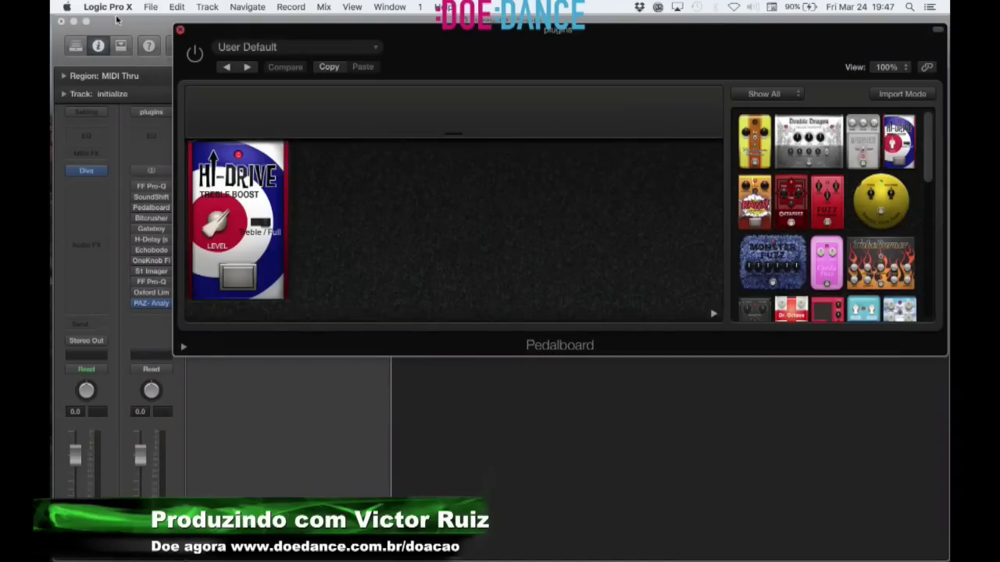
left_click(180, 29)
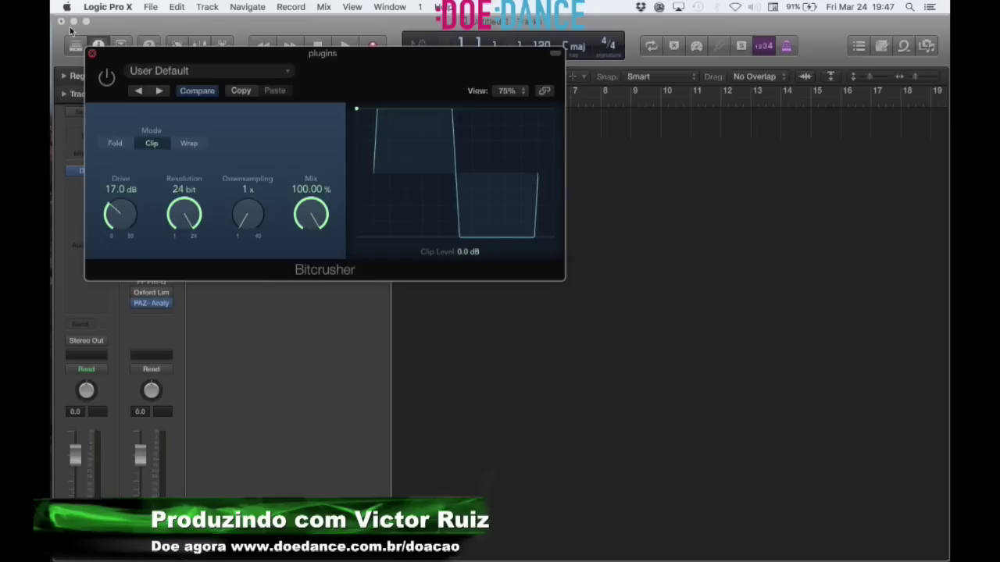
left_click(91, 53)
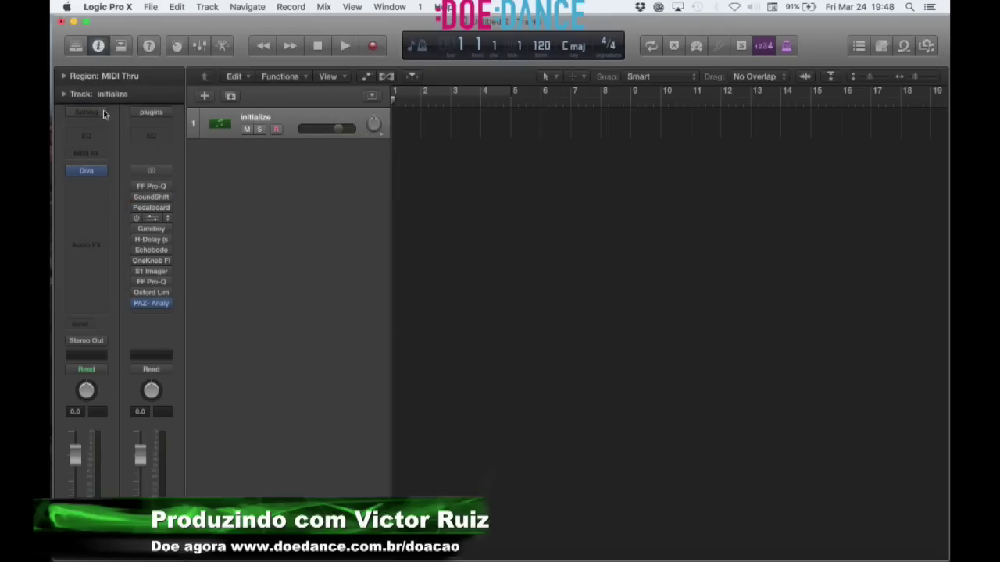
- Examine the sequencer, envelope and amplifier controls of the Gateboy plug-in on the plugins channel
key("v")
key("v")
key("v")
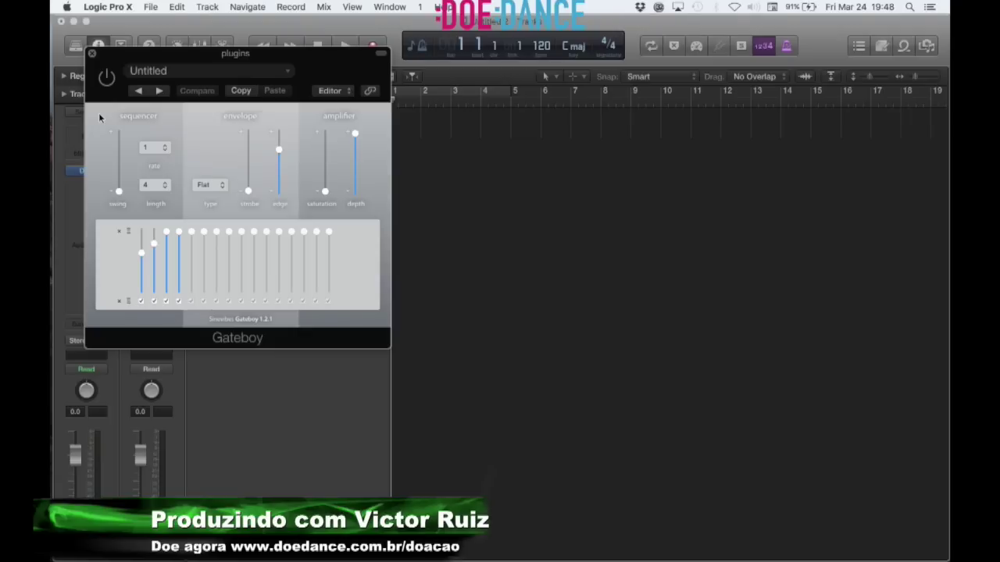
left_click_drag(98, 51, 214, 53)
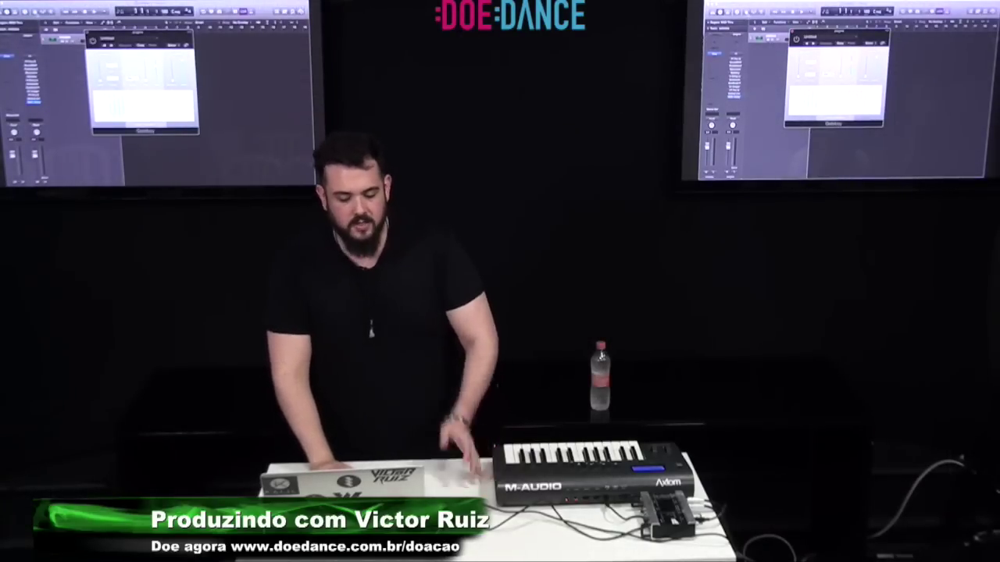
left_click(88, 33)
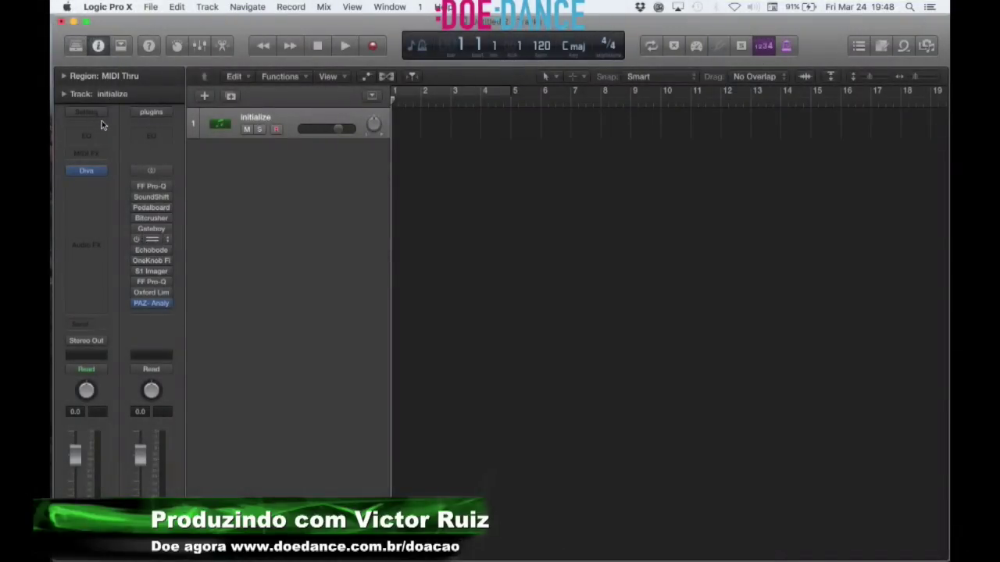
- Examine the controls of the H-Delay plug-in on the plugins channel
left_click(151, 240)
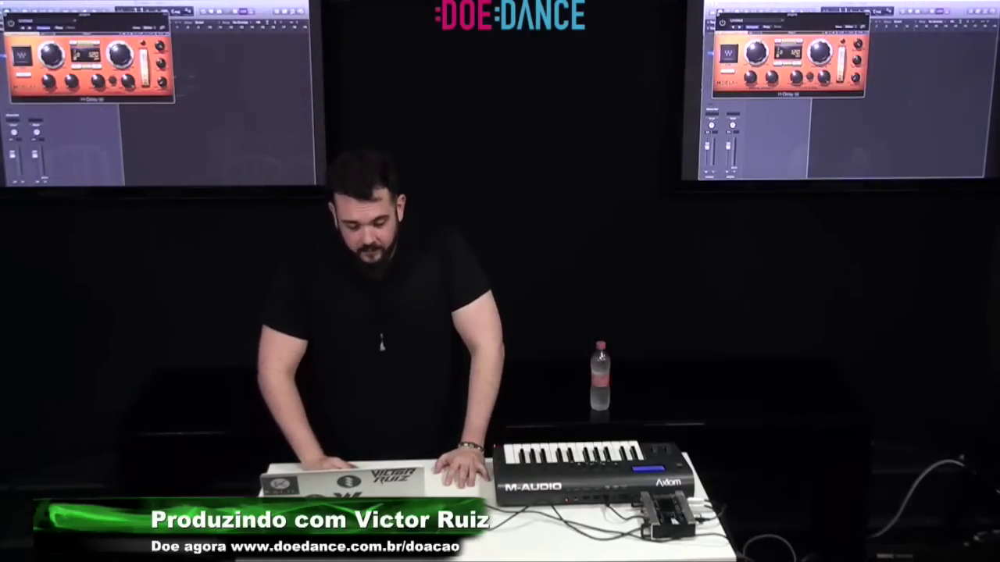
key("super+w")
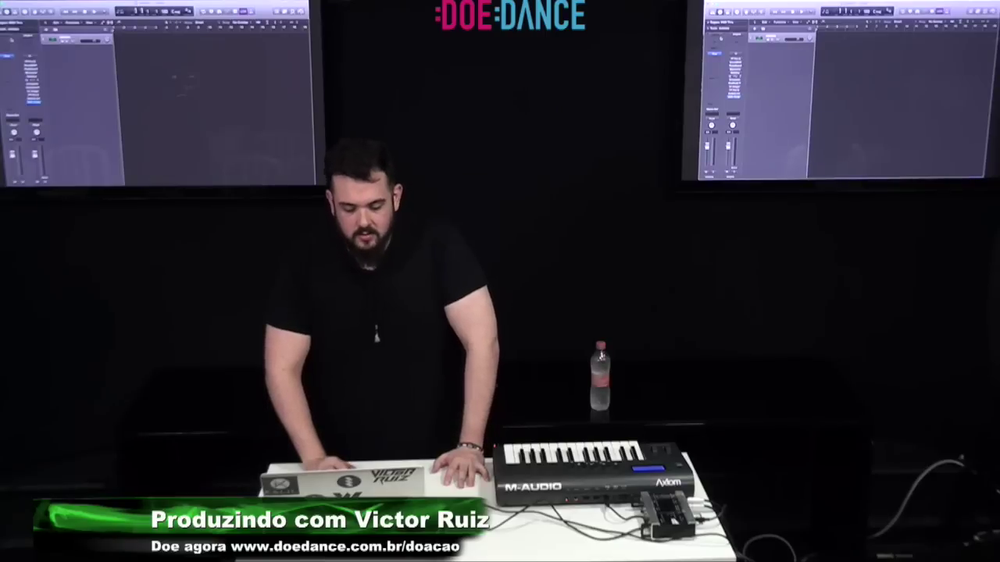
left_click(32, 83)
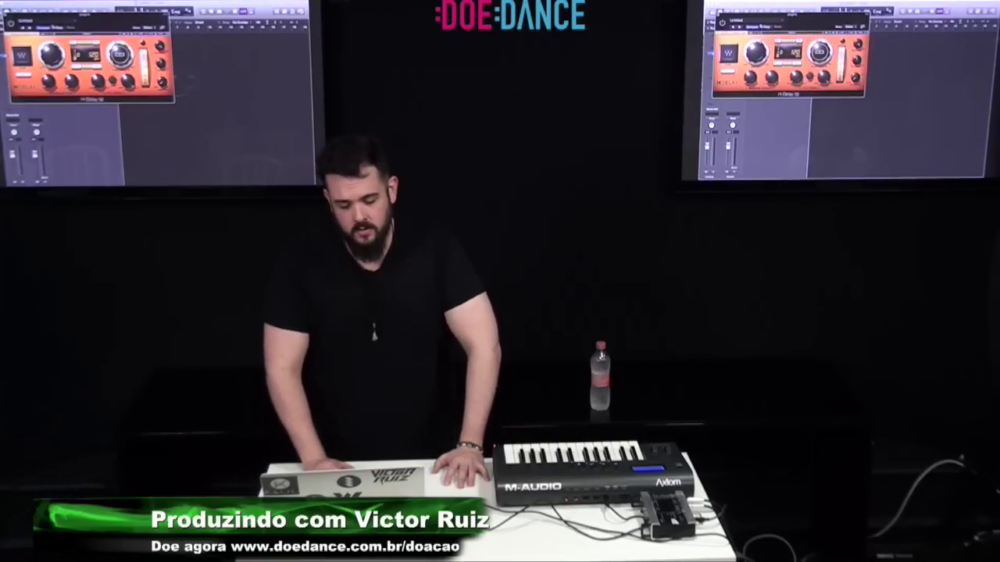
key("v")
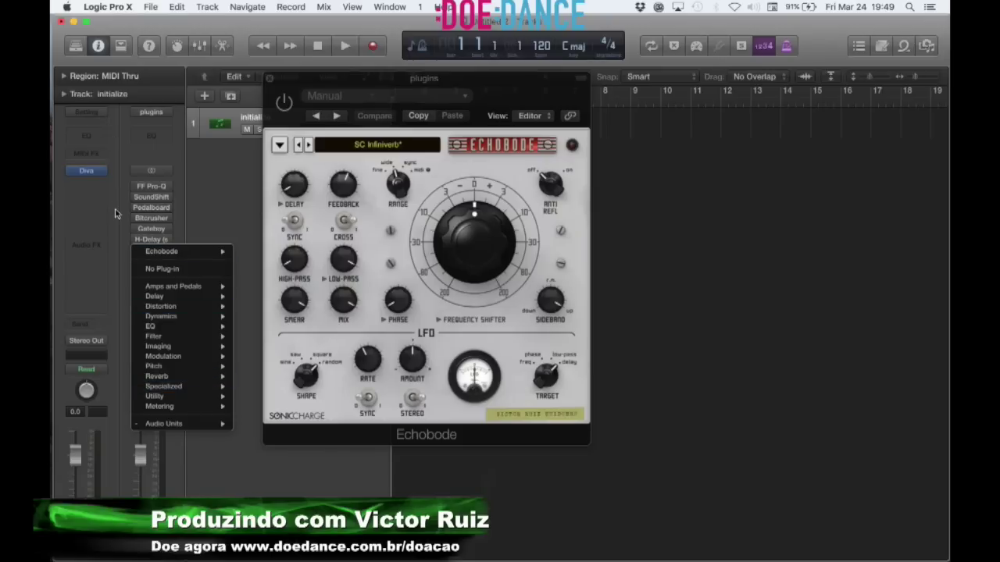
- Examine the Echobode and OneKnob Filter plug-ins on the plugins channel and close their windows
mouse_move(178, 424)
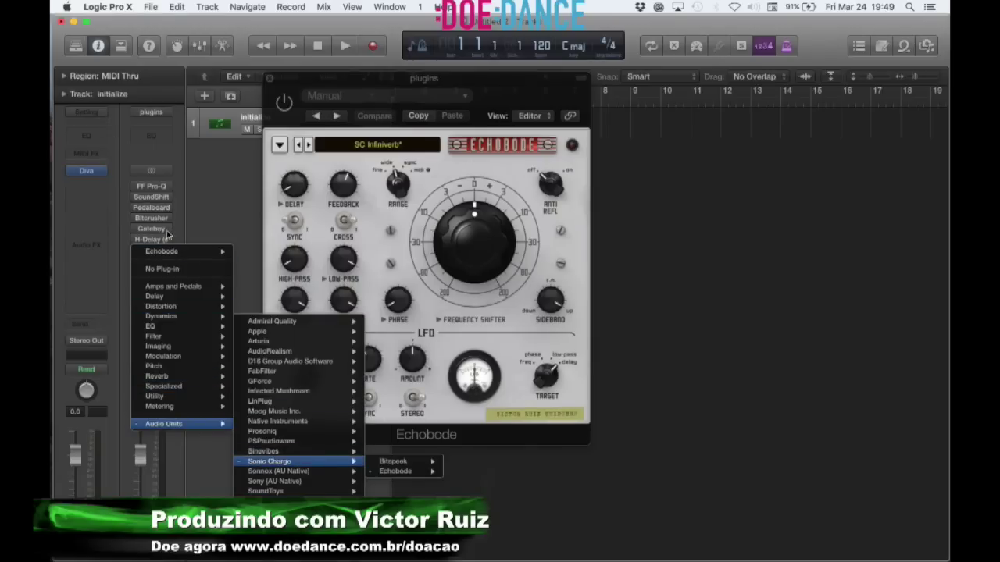
left_click(283, 47)
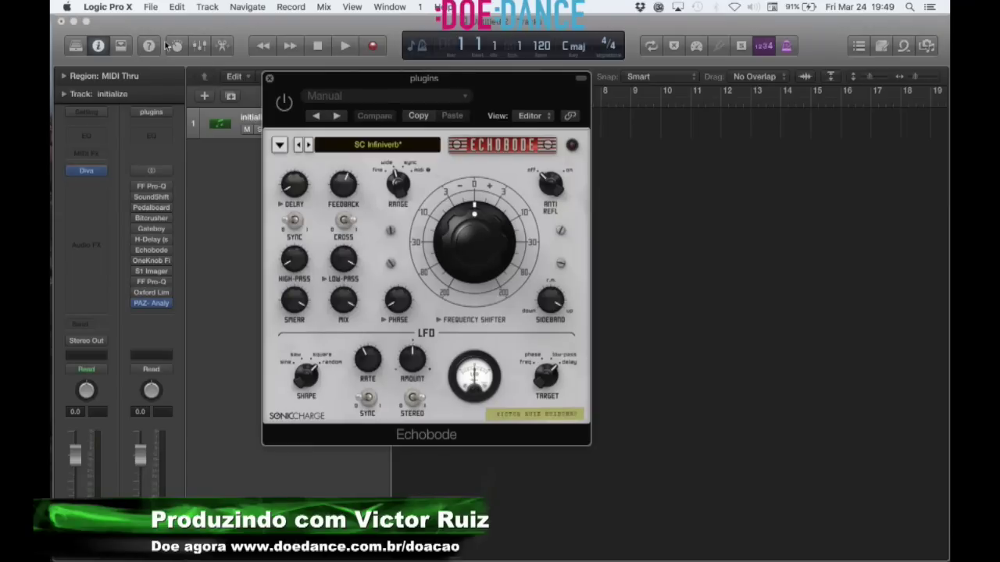
key("super+w")
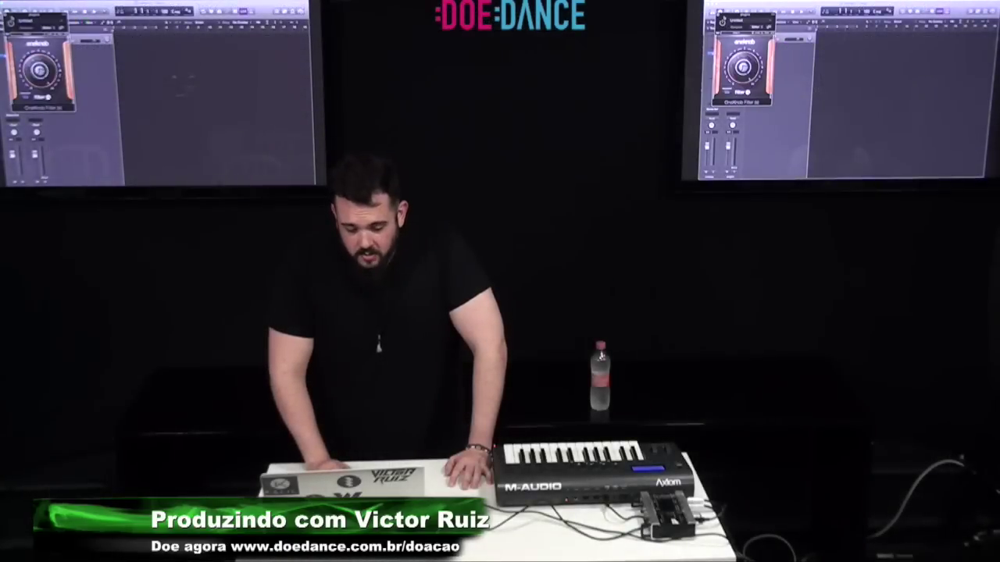
left_click_drag(35, 14, 147, 46)
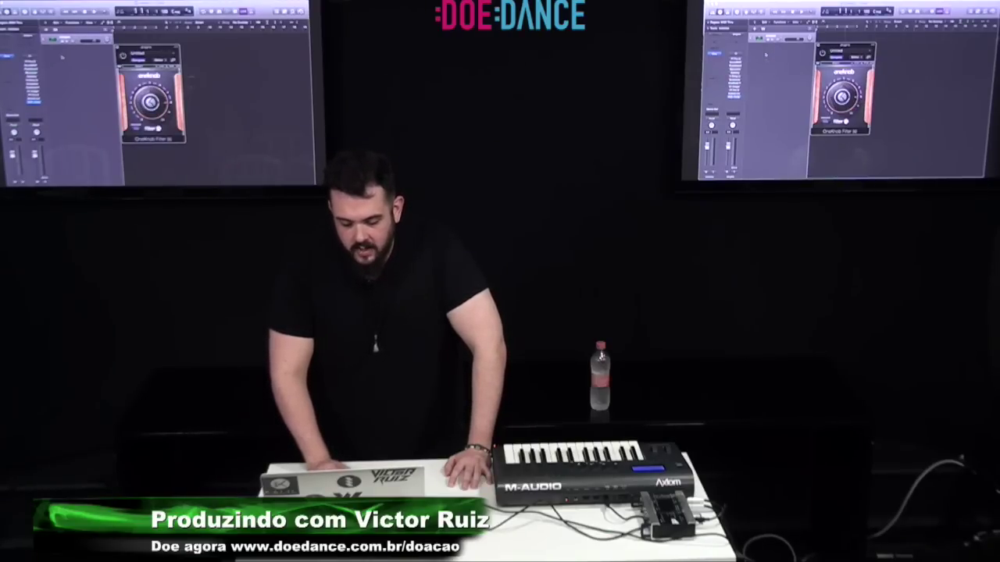
key("super+w")
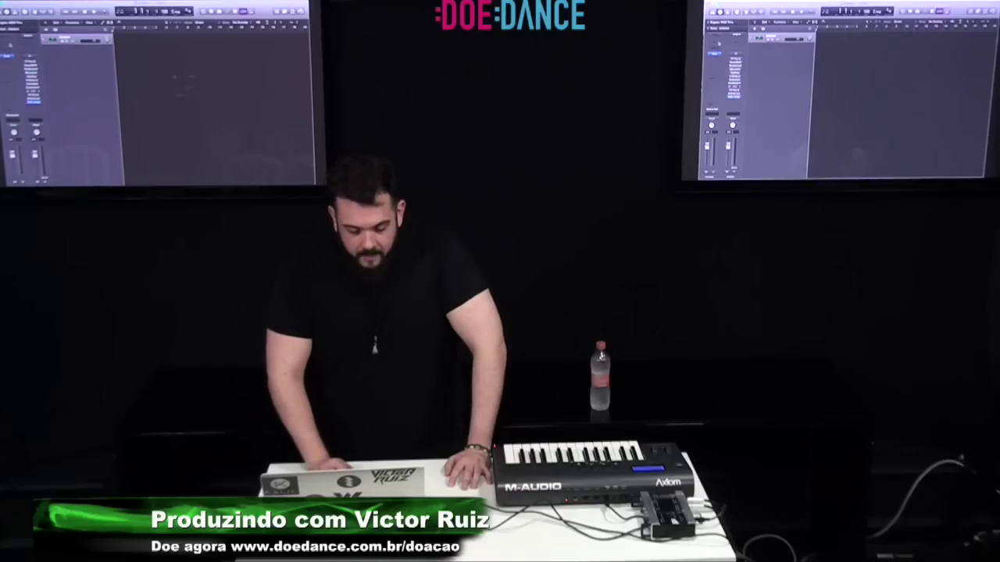
- Open the S1 Imager on the plugins channel, narrow its stereo width and close its window
left_click(34, 102)
left_click_drag(28, 15, 156, 55)
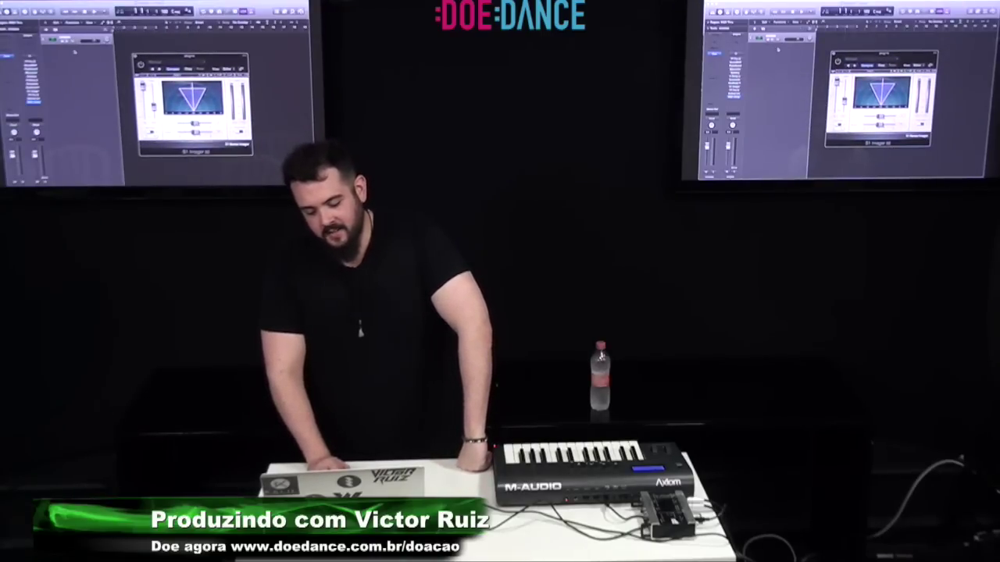
left_click_drag(154, 106, 154, 110)
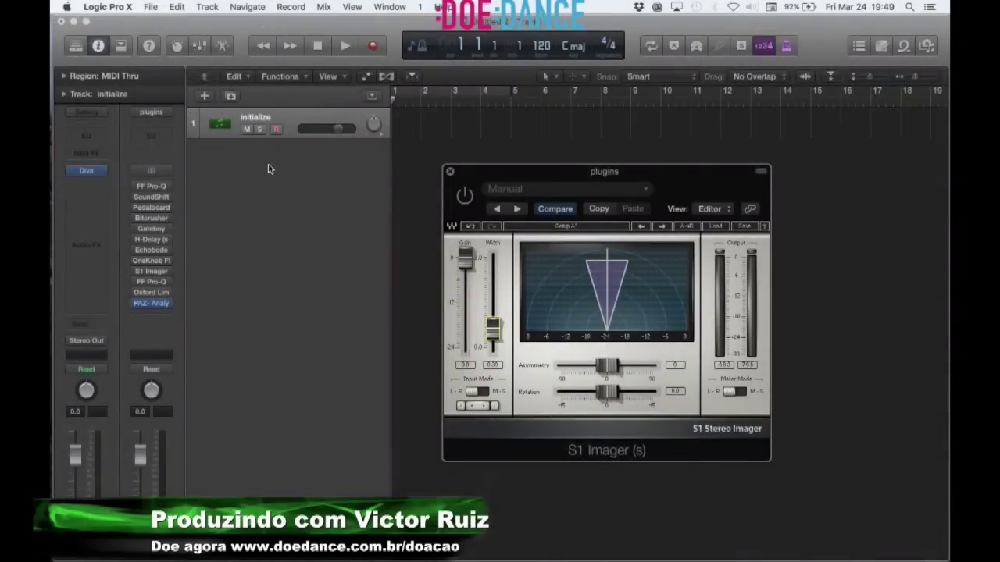
key("super+w")
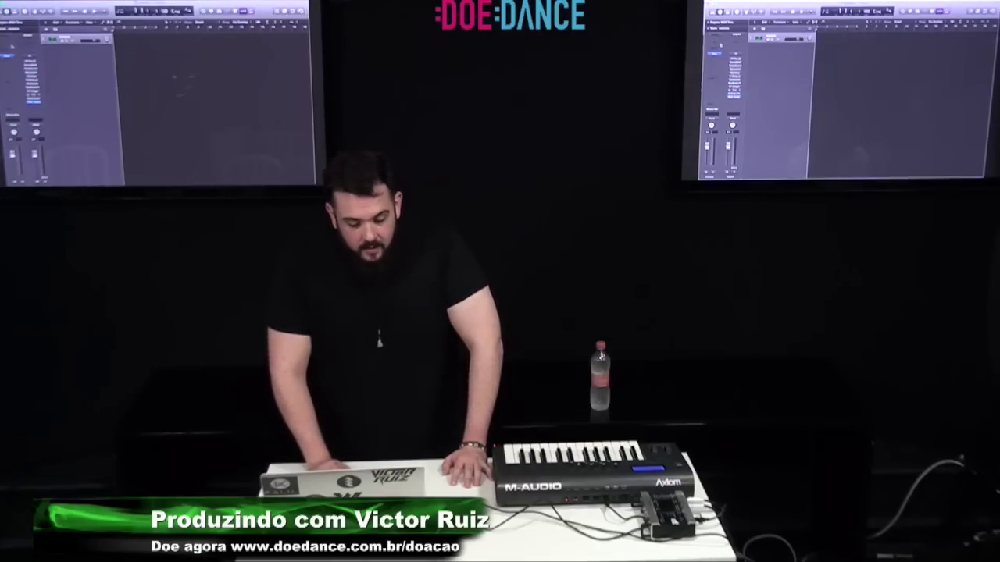
- Examine the input, pre-process and output controls of the Oxford Limiter on the plugins channel
left_click(9, 56)
left_click_drag(82, 15, 200, 42)
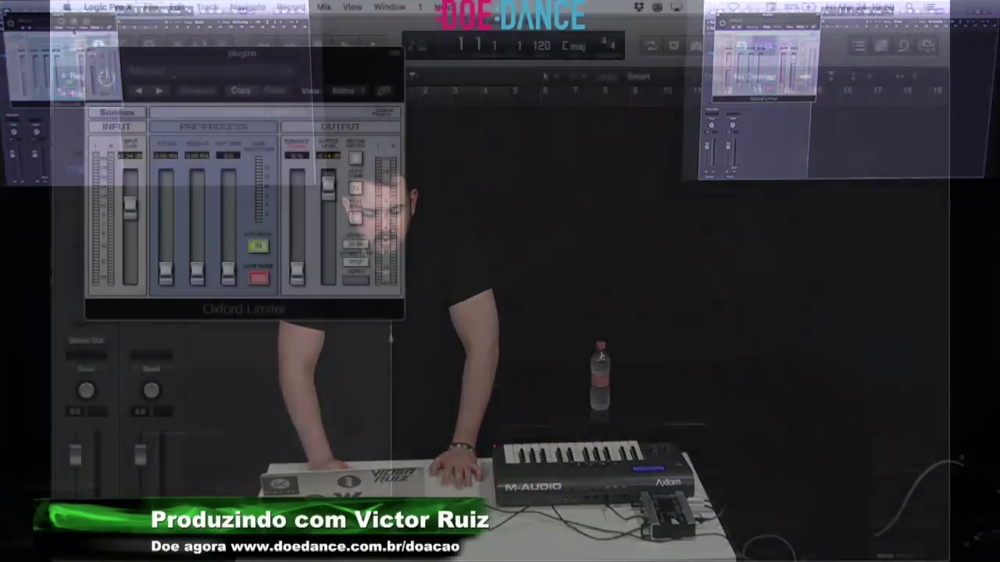
key("super+w")
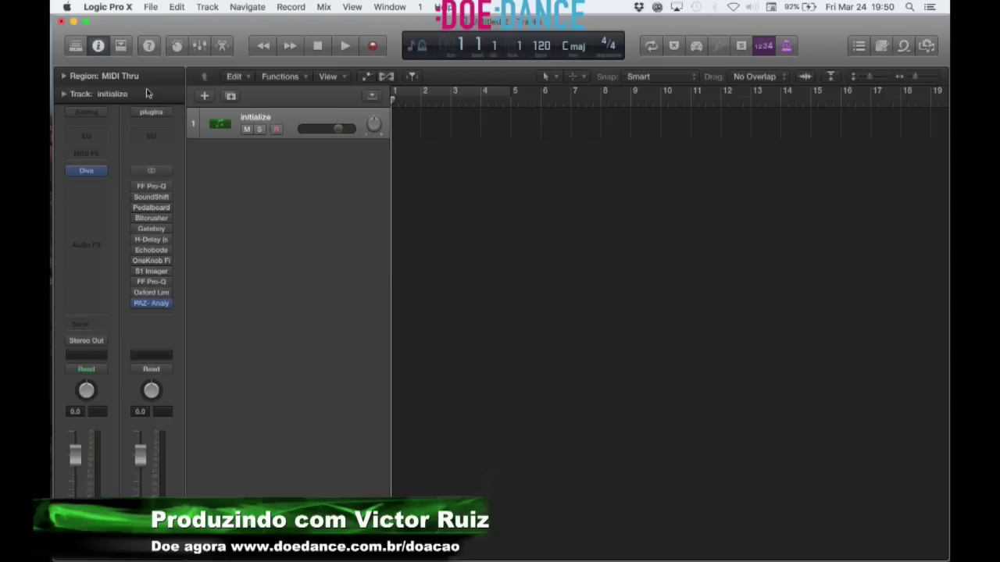
- Examine the PAZ Analyzer's frequency and stereo displays alongside the S1 Imager, arranging both windows clear of the channel strips
key("v")
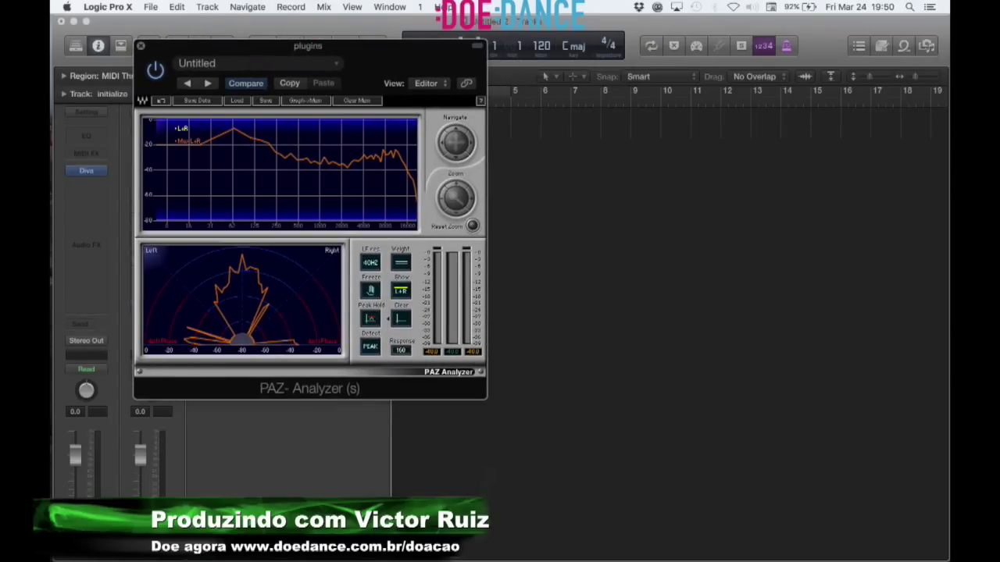
left_click_drag(210, 45, 207, 3)
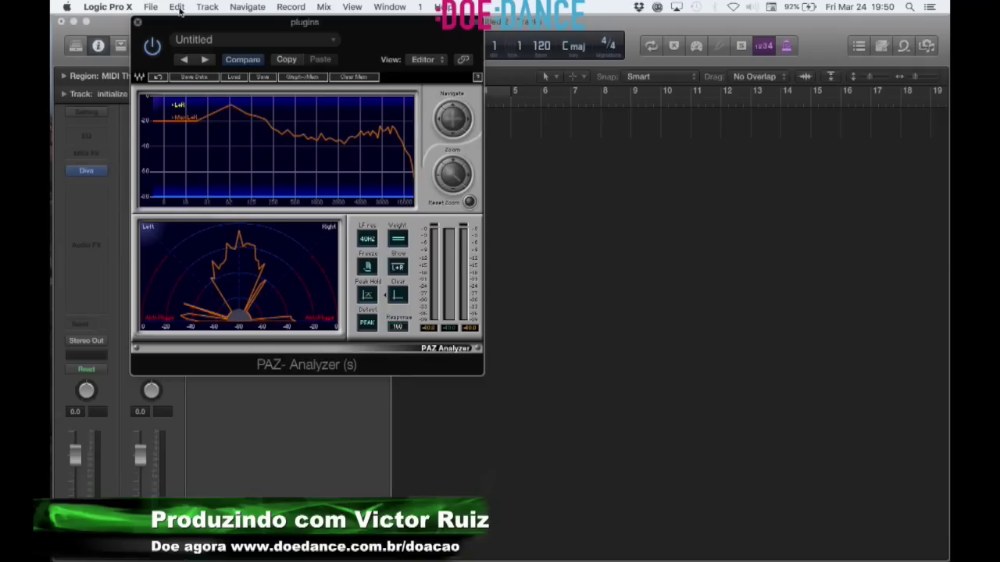
left_click_drag(186, 19, 330, 31)
left_click(154, 271)
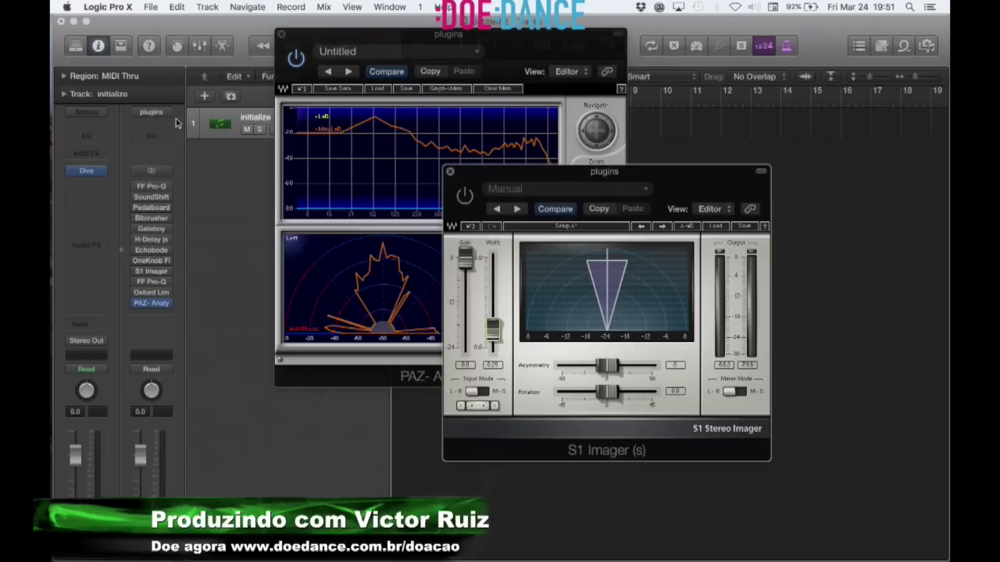
mouse_move(497, 172)
left_mouse_down()
mouse_move(674, 134)
mouse_move(621, 96)
mouse_move(533, 106)
left_mouse_up()
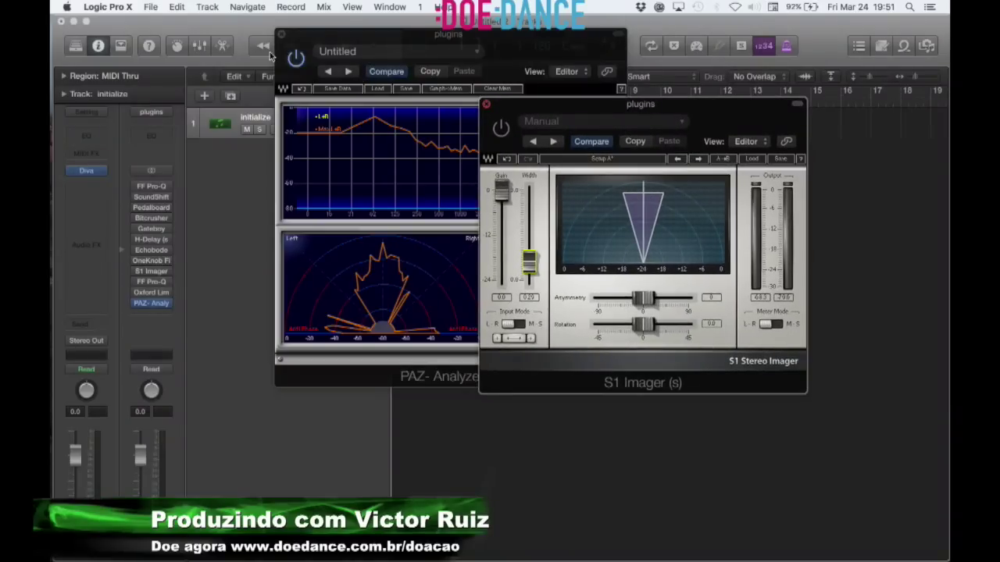
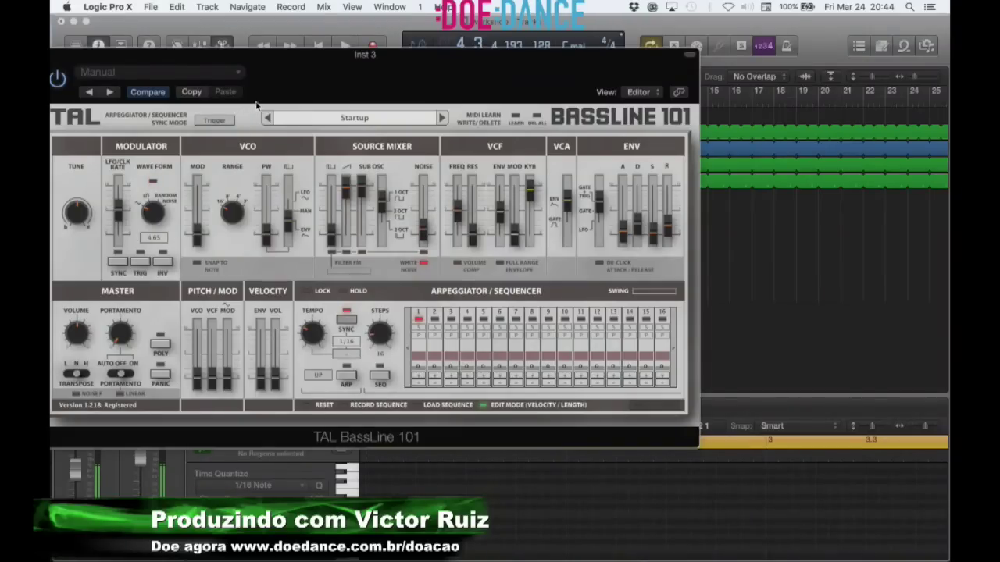
- Insert the Arpeggiator MIDI effect on the Inst 3 track and enable the first FF Pro-Q on the plugins channel
left_click_drag(343, 55, 570, 63)
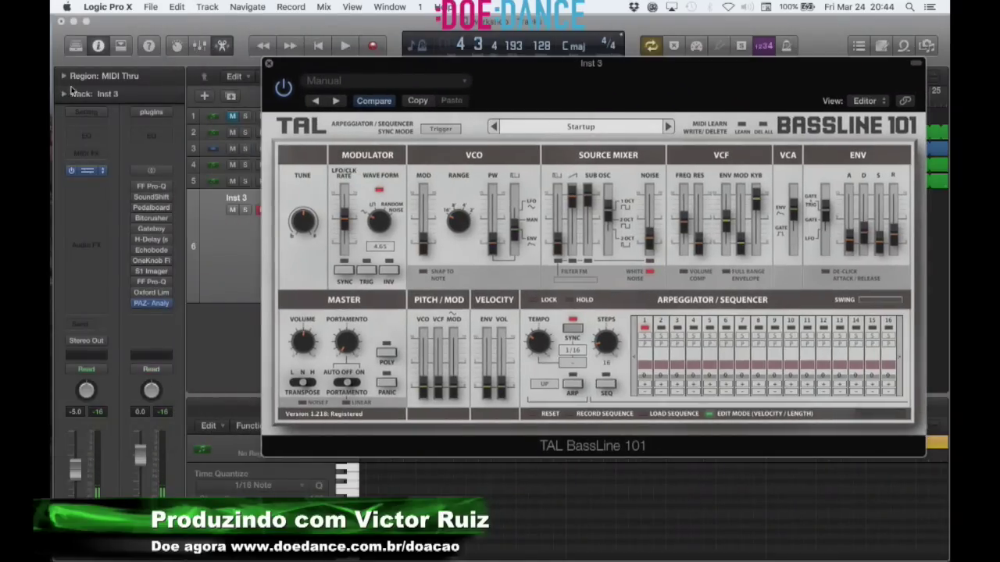
left_click(86, 153)
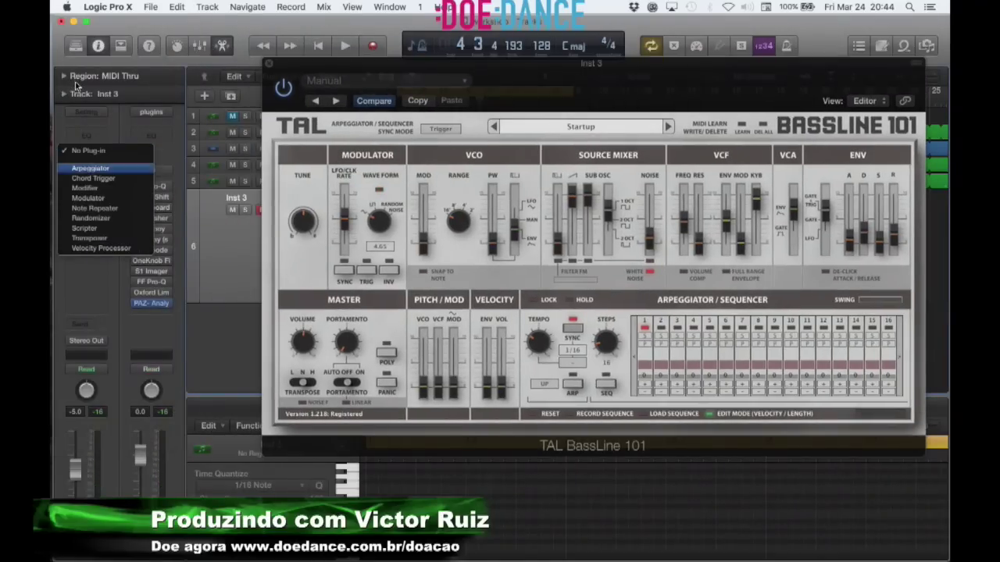
left_click(88, 168)
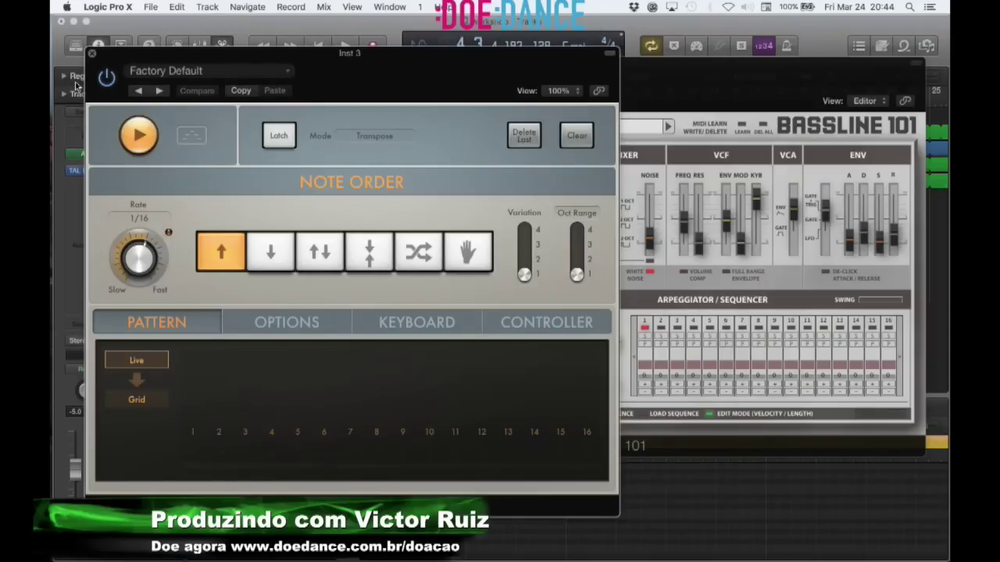
left_click(92, 53)
left_click(136, 187)
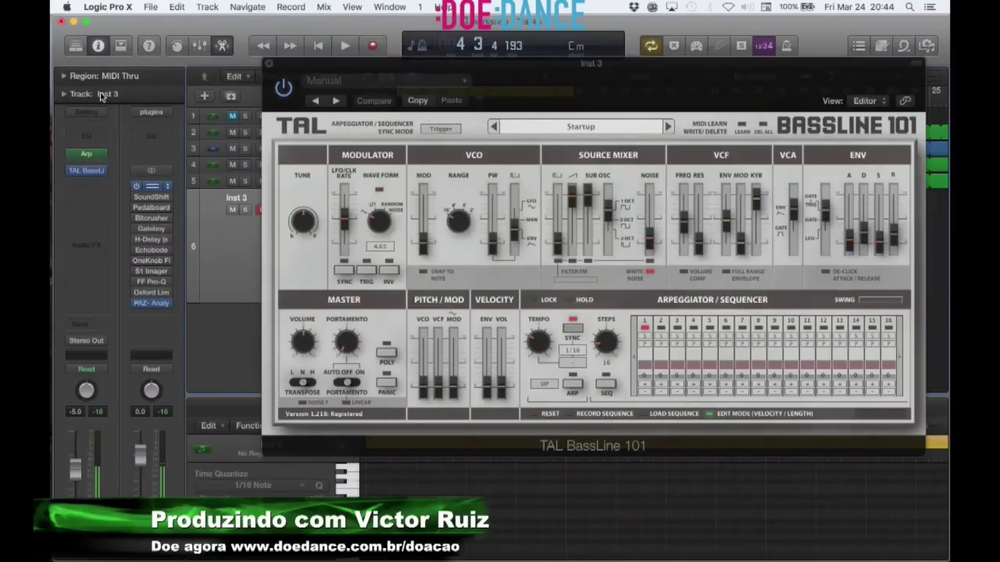
- Set the octave range of the Inst 3 Arpeggiator to 2 and close the open plug-in windows
left_click(102, 153)
left_click(117, 159)
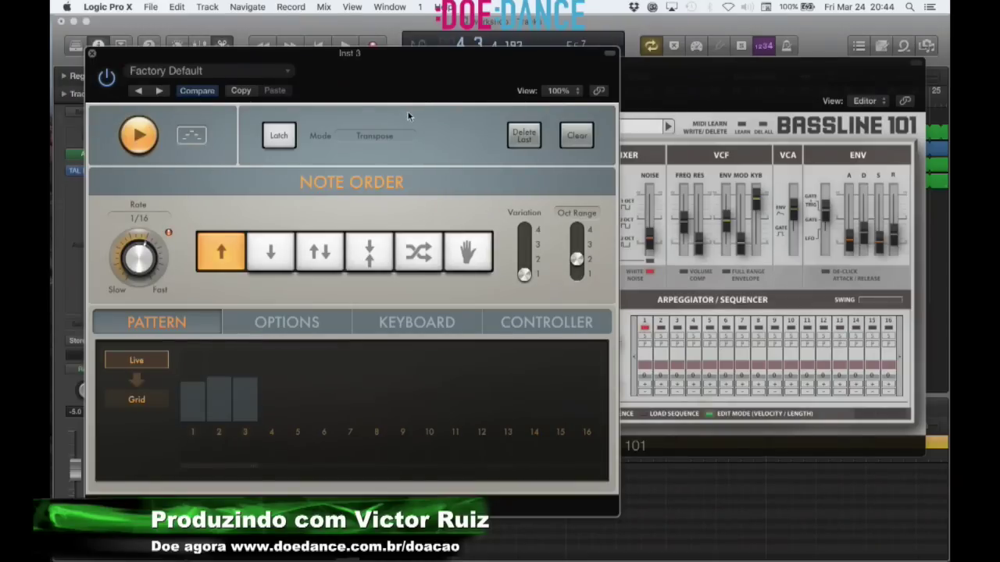
key("super+grave")
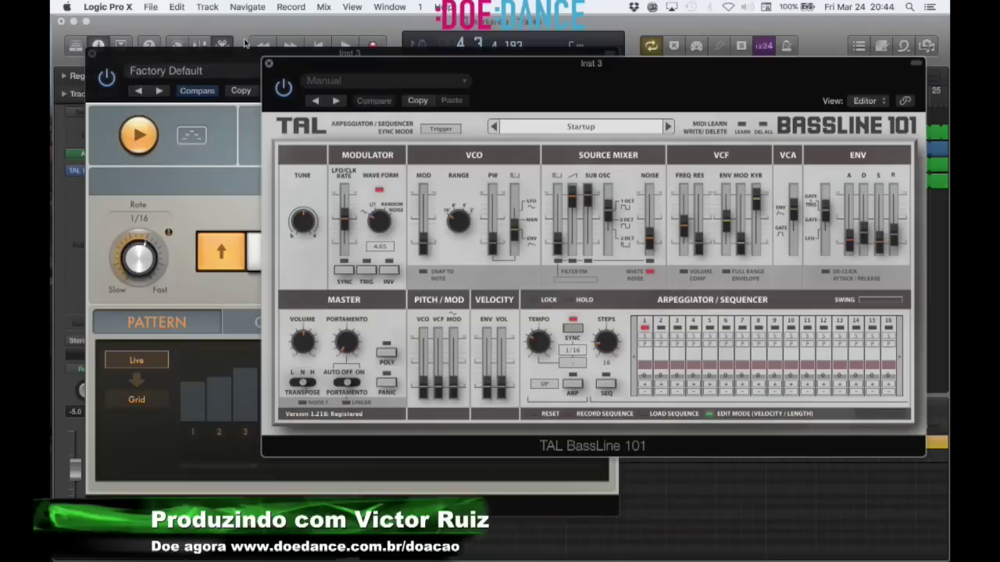
key("super+w")
key("super+w")
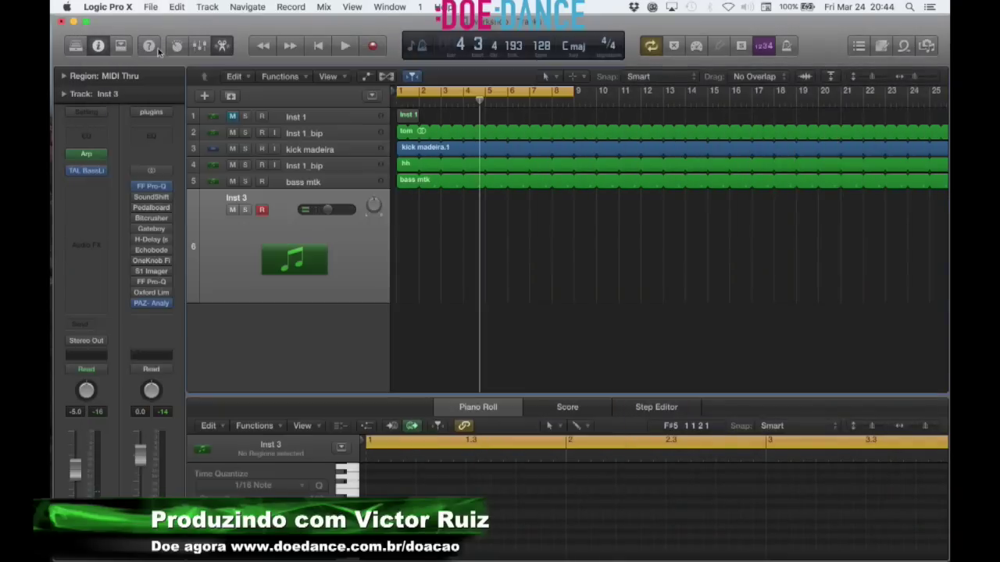
- Lower the bass mtk region's note to F3 in the Piano Roll and play the project
key("space")
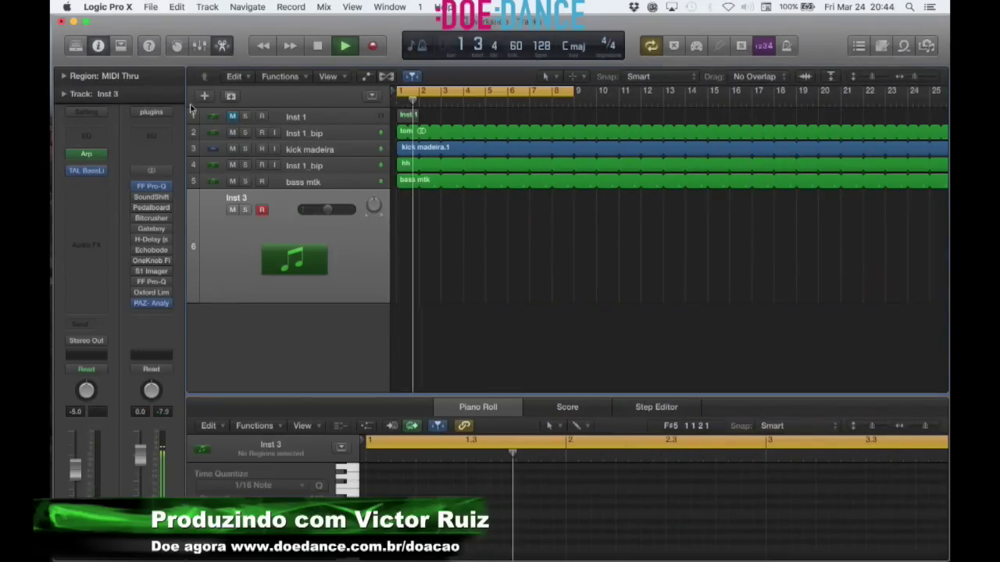
key("space")
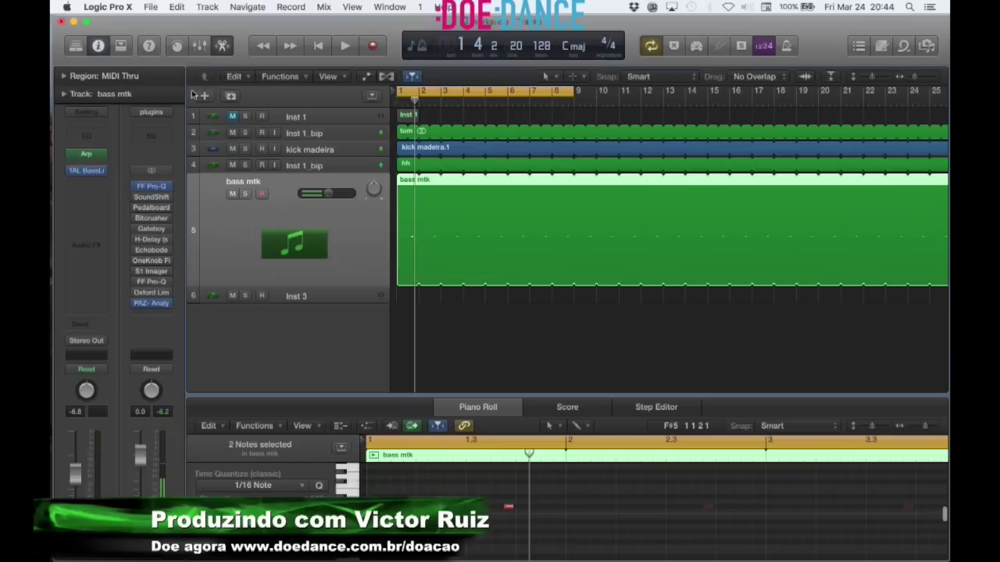
key("Up")
left_click_drag(509, 506, 509, 512)
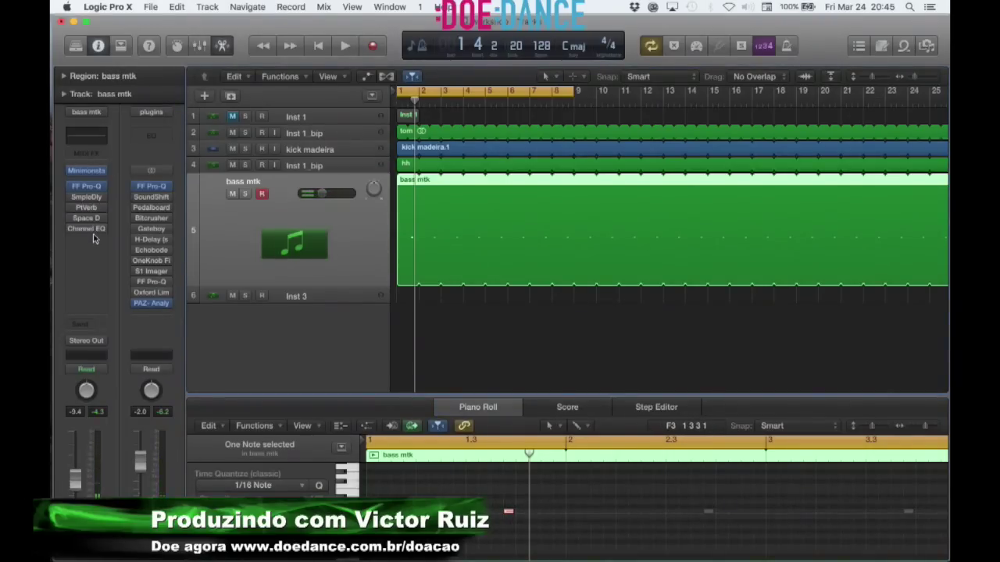
key("space")
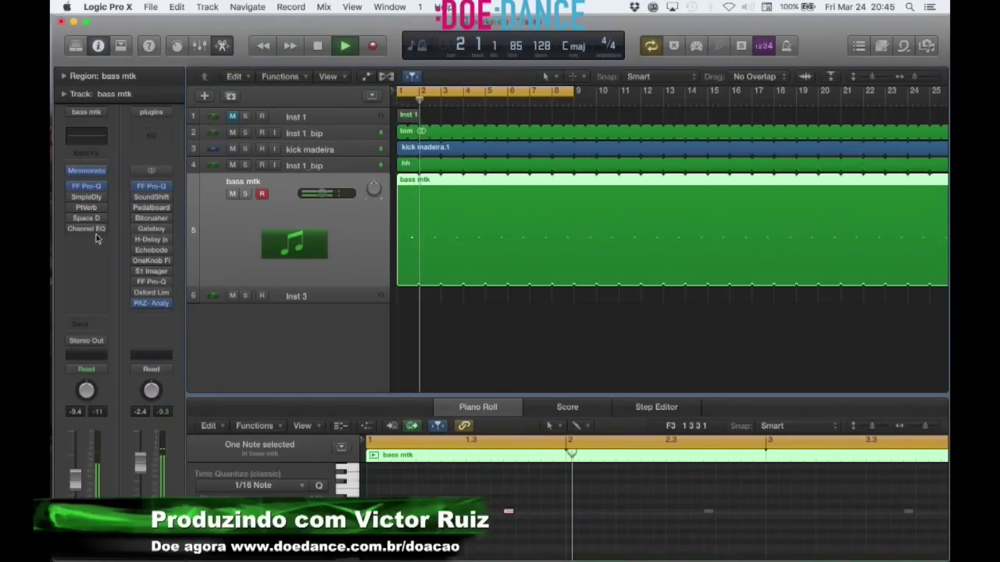
- With Inst 3 selected, set the low cut of the first FF Pro-Q on the plugins channel to about 92.6 Hz
key("Down")
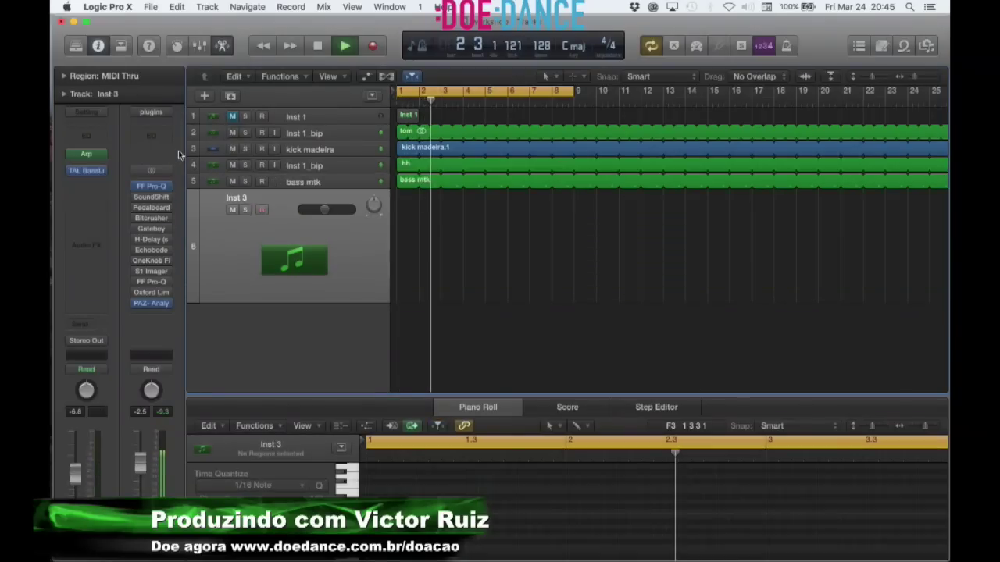
left_click(101, 97)
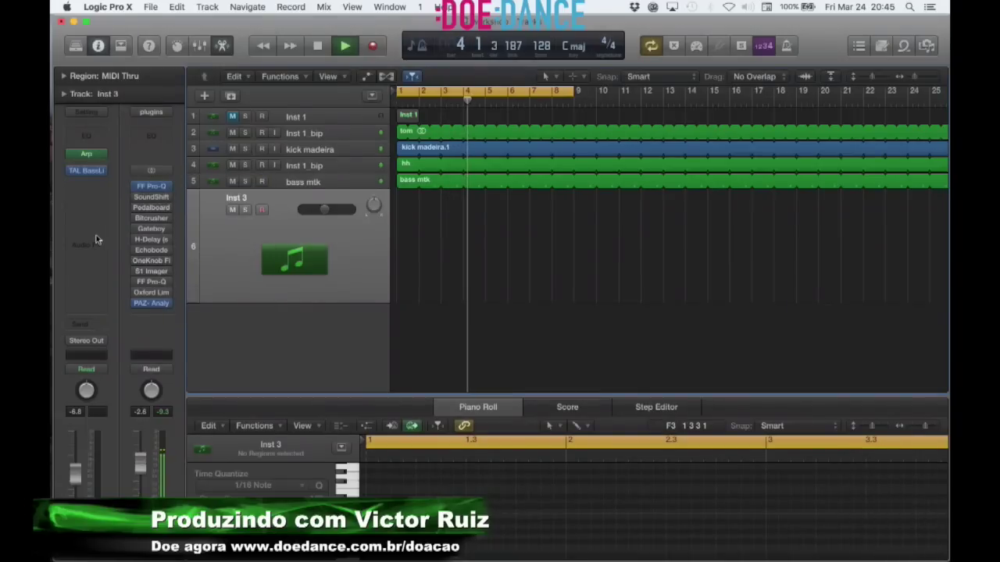
left_click(151, 187)
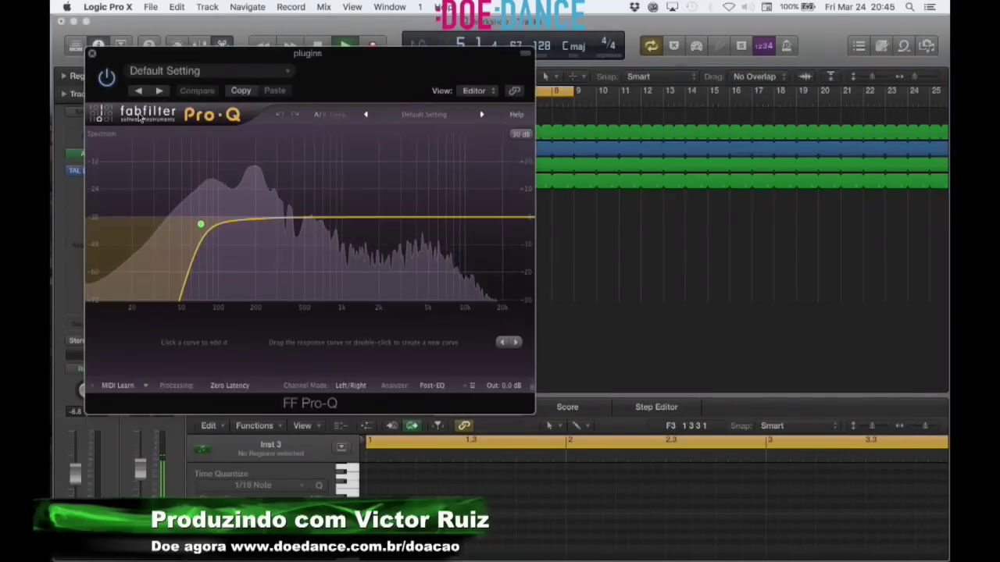
left_click_drag(201, 225, 215, 224)
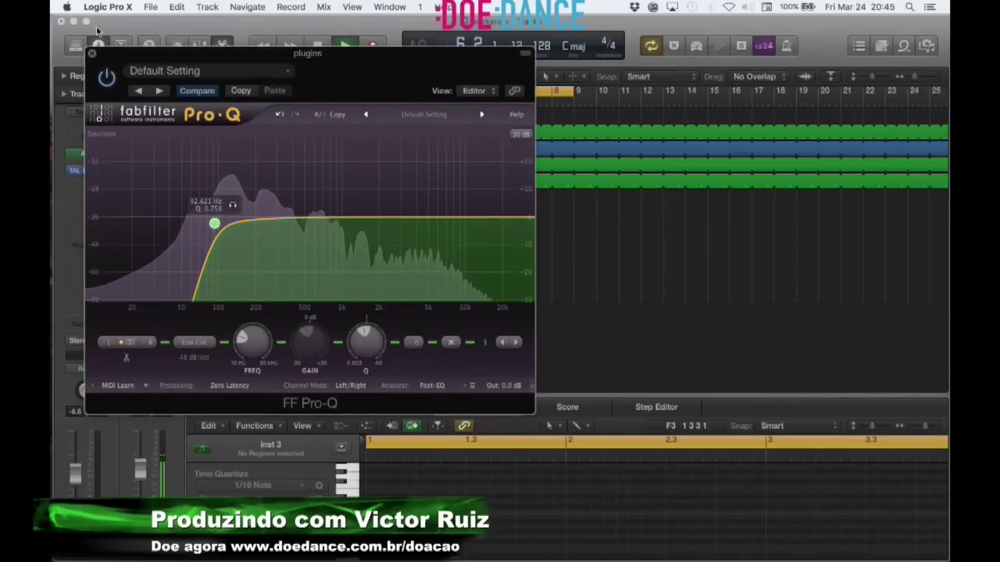
left_click_drag(142, 53, 343, 47)
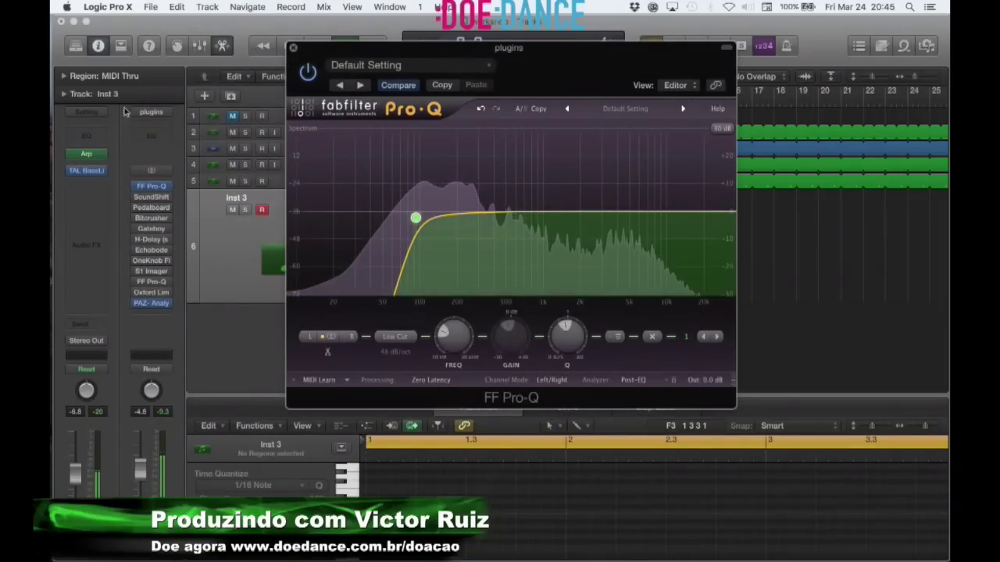
- Solo the Inst 3 track and move the FF Pro-Q window clear of the track headers
key("s")
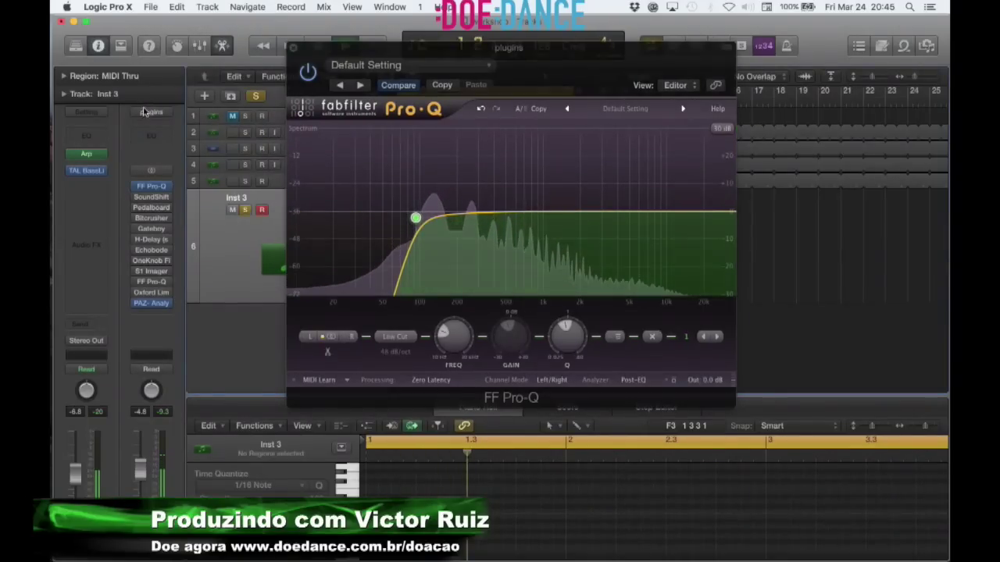
left_click_drag(344, 48, 461, 48)
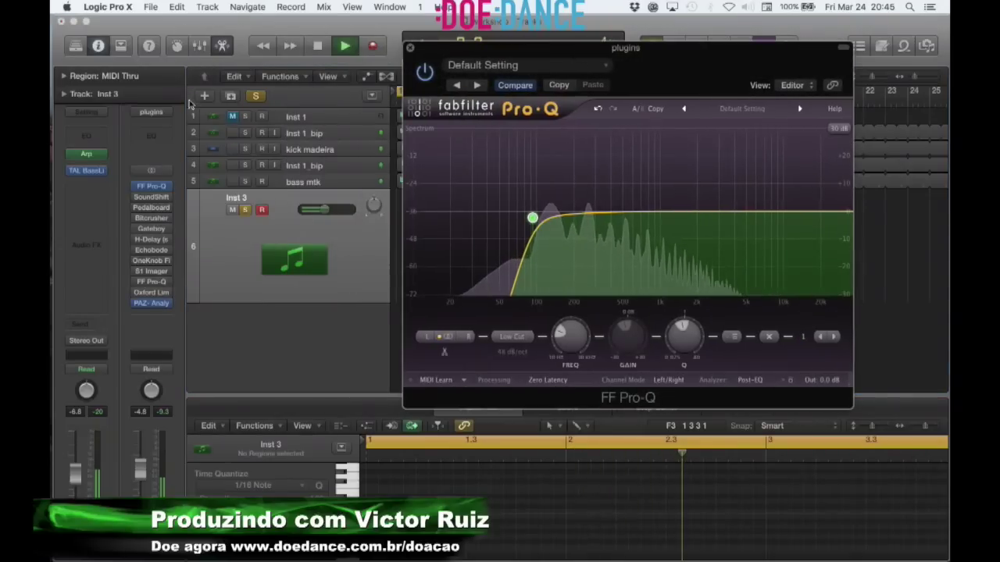
left_click(195, 106)
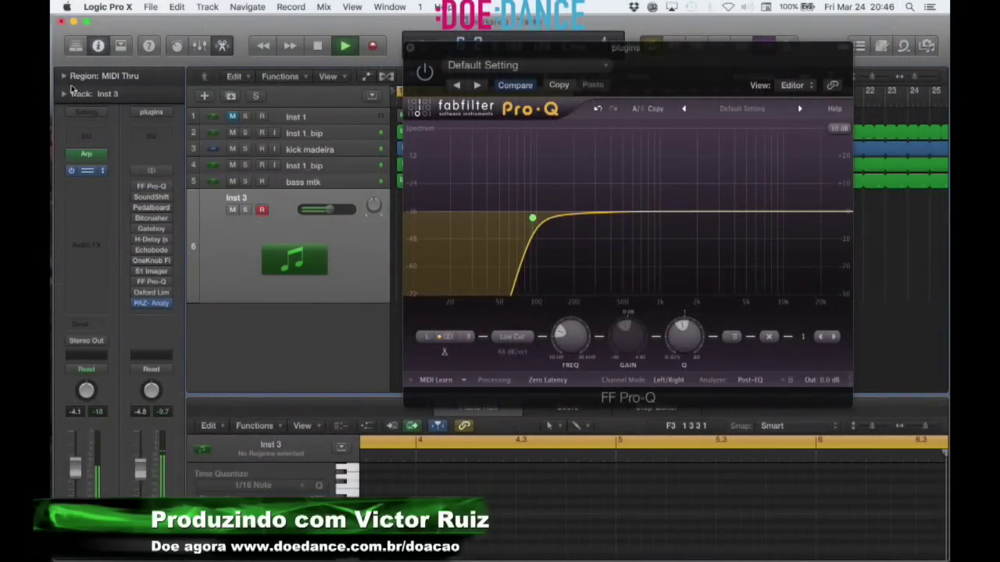
- Check the TAL BassLine 101 settings on the Inst 3 track, close its window and stop playback
left_click(86, 169)
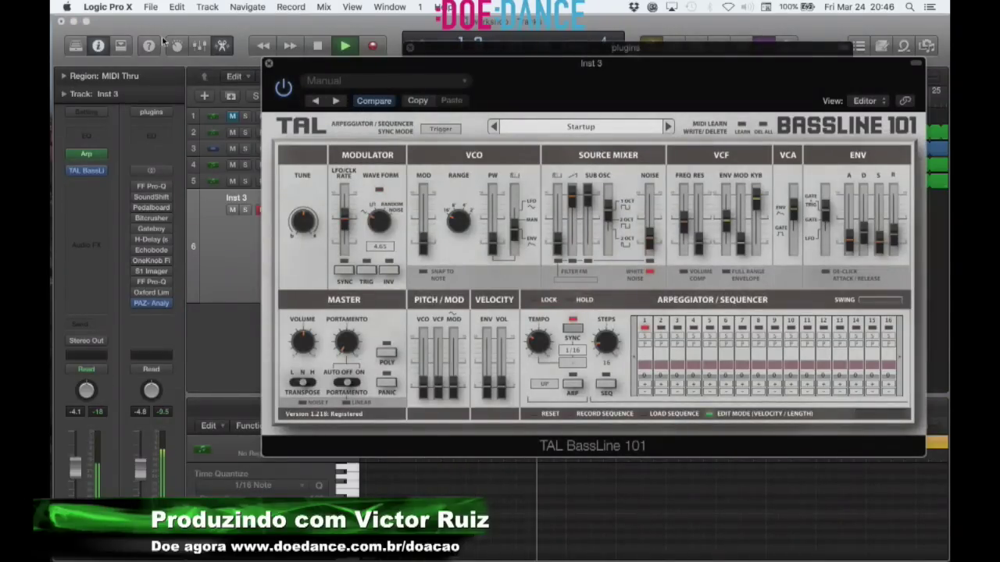
left_click(269, 64)
key("space")
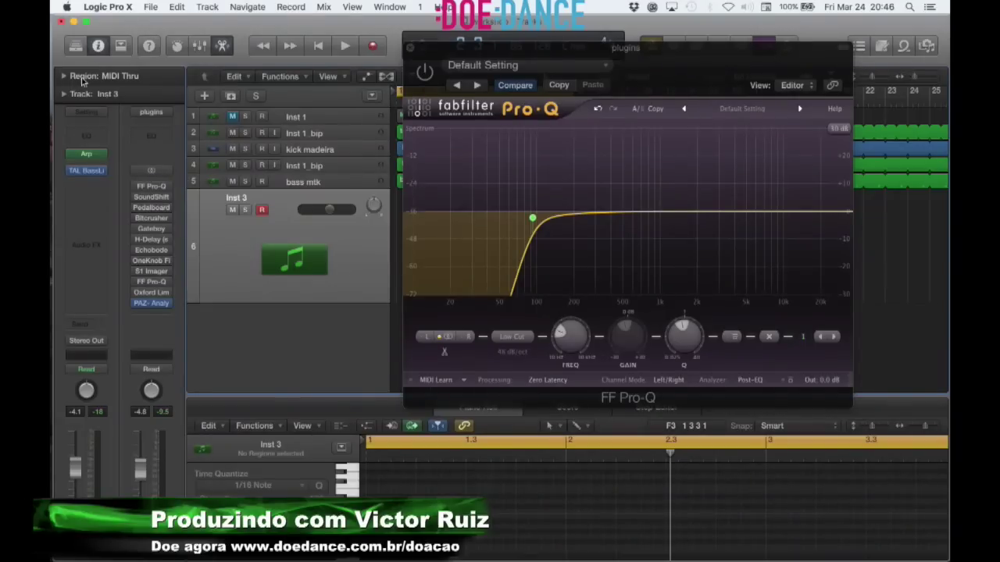
- Open the Inst 3 Arpeggiator, close the FF Pro-Q window and move the Arpeggiator clear of the channel strips
left_click(82, 153)
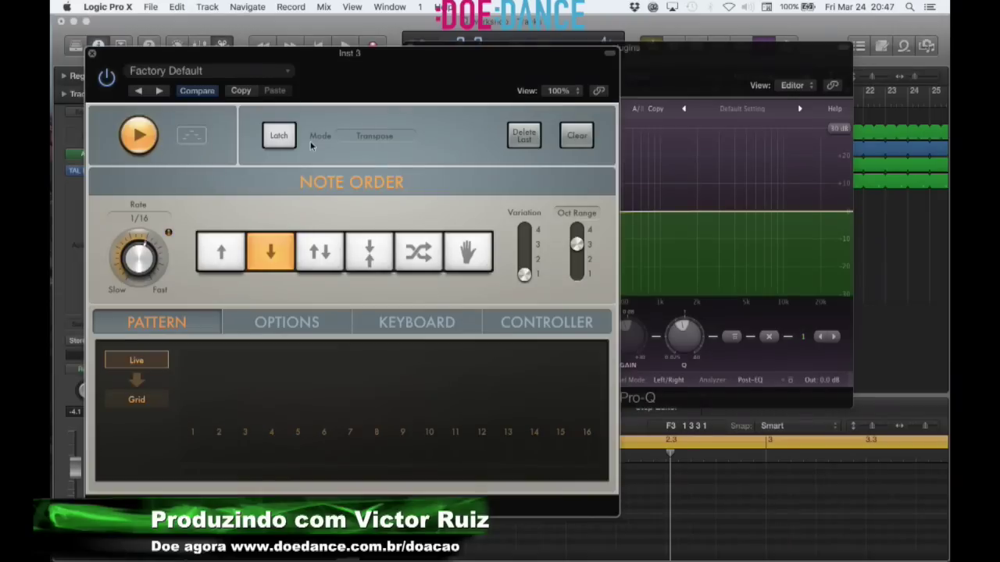
key("super+grave")
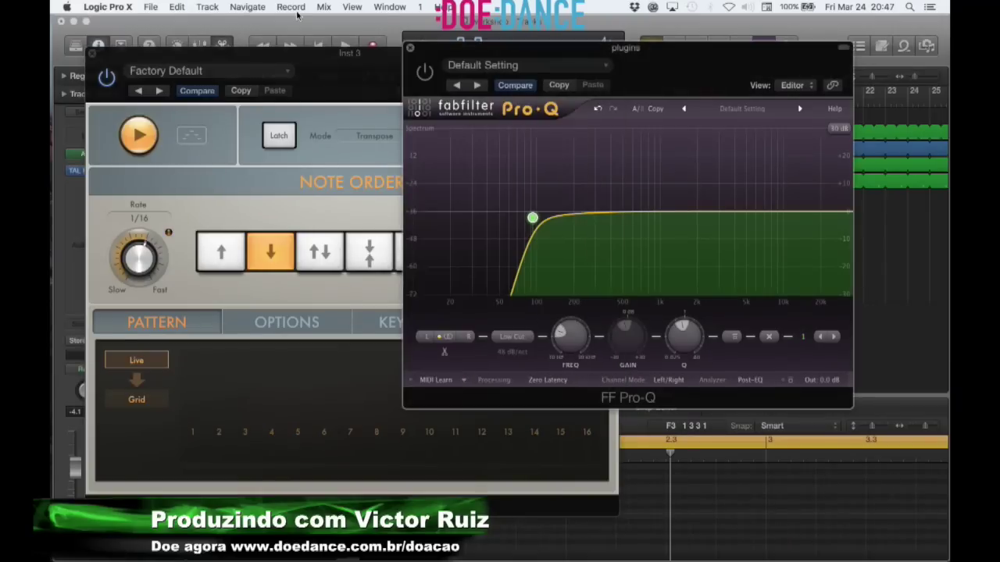
left_click(410, 48)
left_click_drag(193, 53, 493, 68)
left_click(69, 88)
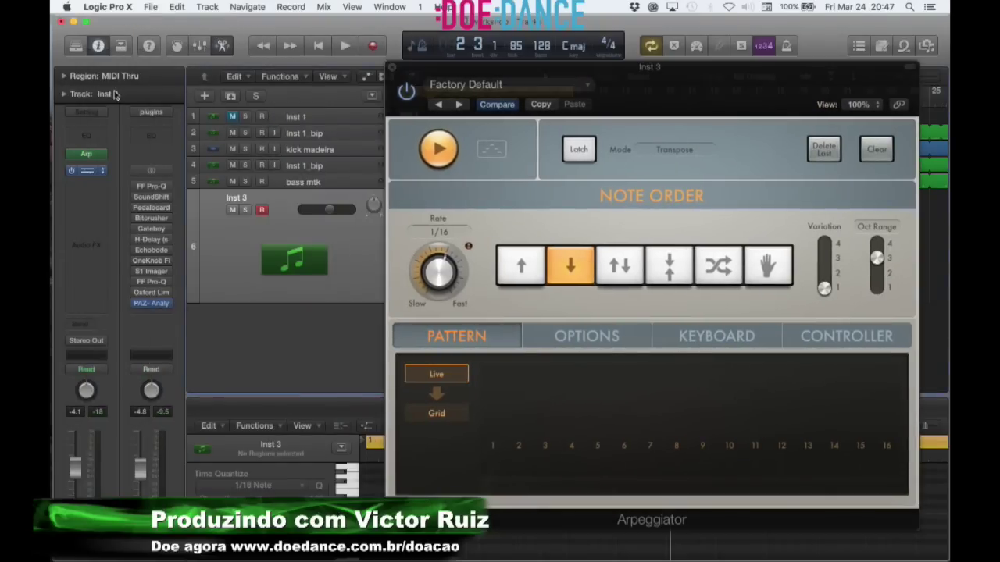